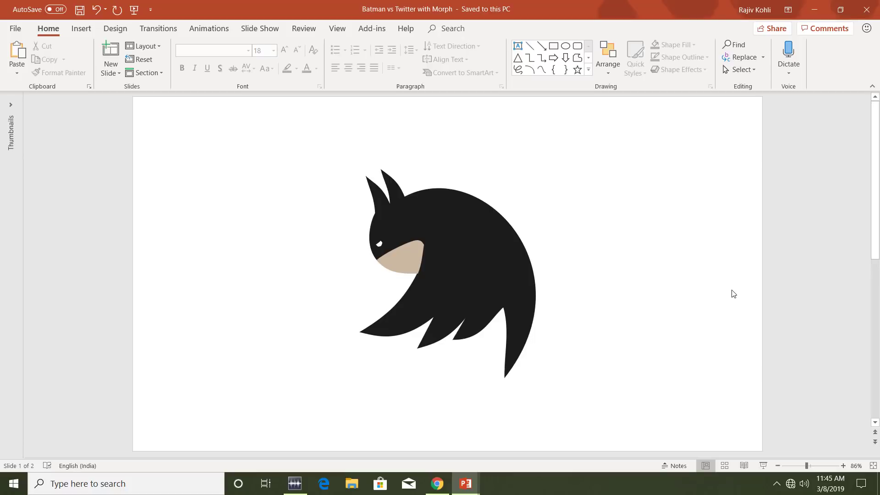
- Play the slide show between the Batman and Twitter bird slides, and return to editing
{"action": "left_click", "coordinate": [762, 467]}
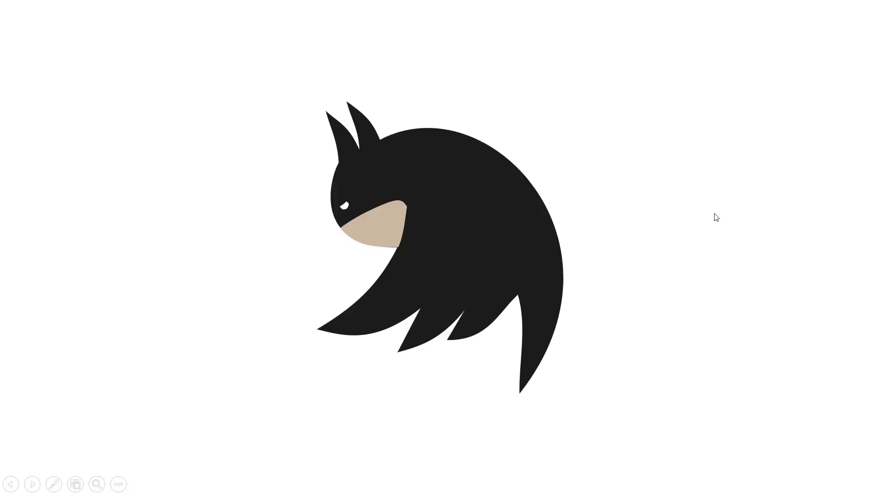
{"action": "left_click", "coordinate": [452, 196]}
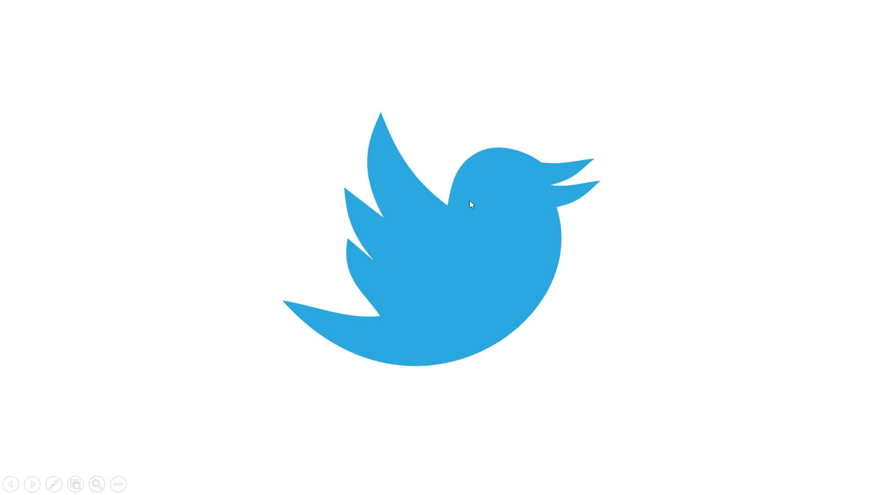
{"action": "left_click", "coordinate": [579, 211]}
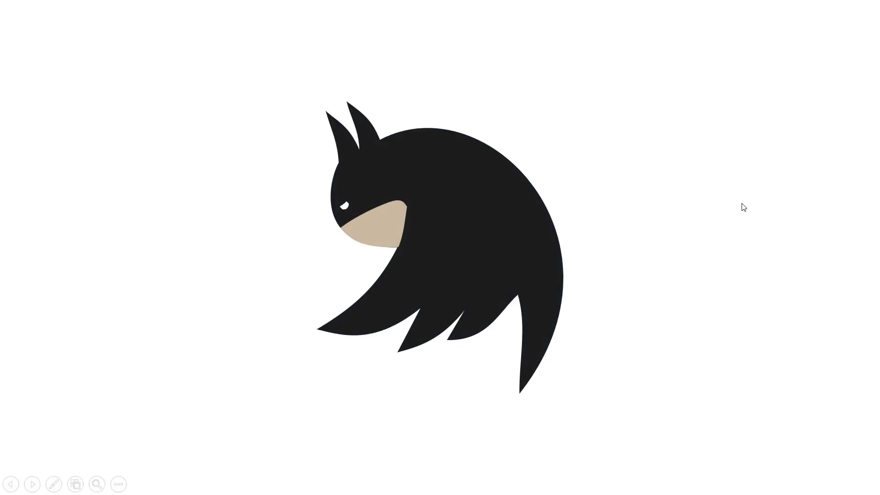
{"action": "key", "text": "Escape"}
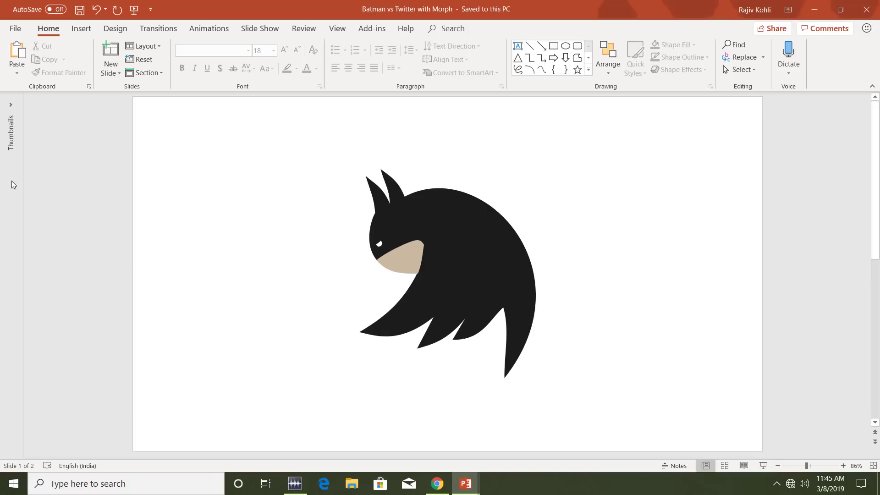
- Reveal the slide thumbnails and check which transition is assigned to the Batman slide
{"action": "left_click_drag", "start_coordinate": [22, 185], "coordinate": [102, 189]}
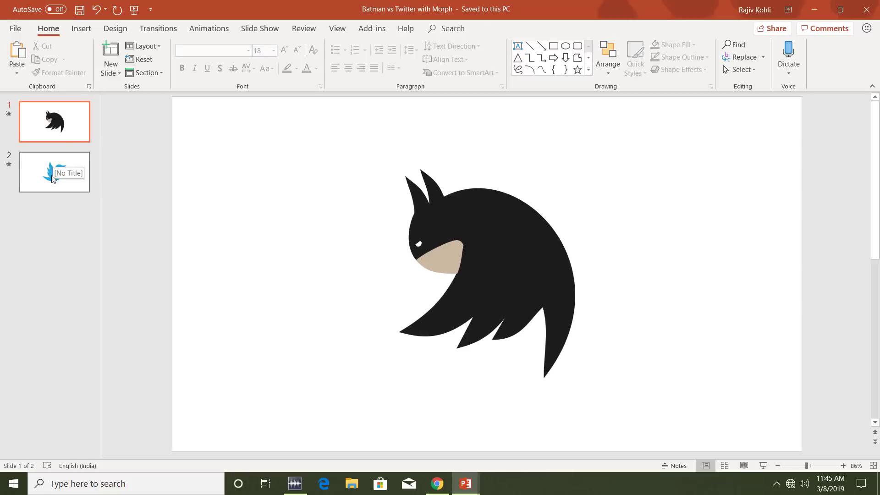
{"action": "left_click", "coordinate": [158, 28]}
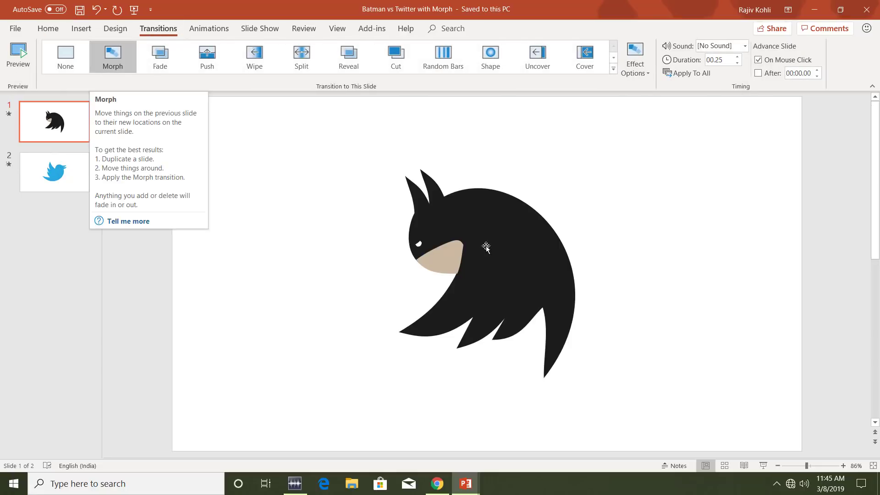
- Switch to the saved "Batman vs Twitter without Morph" presentation and check the transitions on its three slides
{"action": "mouse_move", "coordinate": [470, 490]}
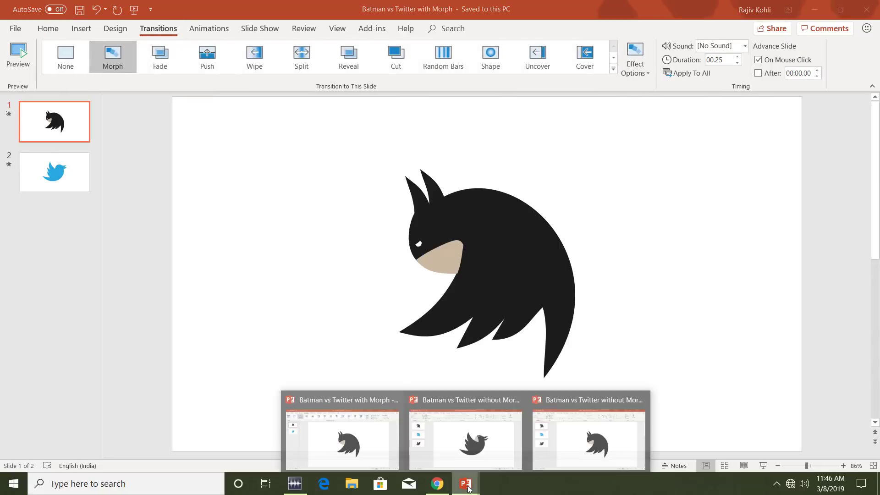
{"action": "left_click", "coordinate": [590, 439]}
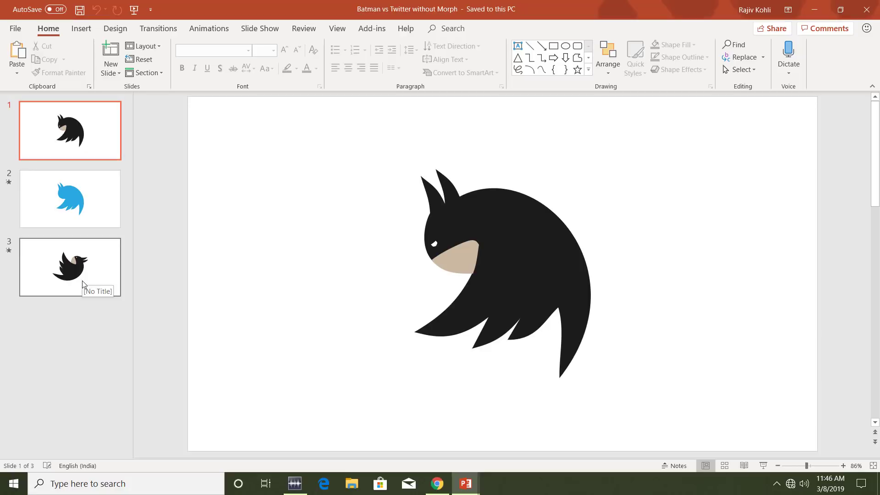
{"action": "left_click", "coordinate": [158, 28]}
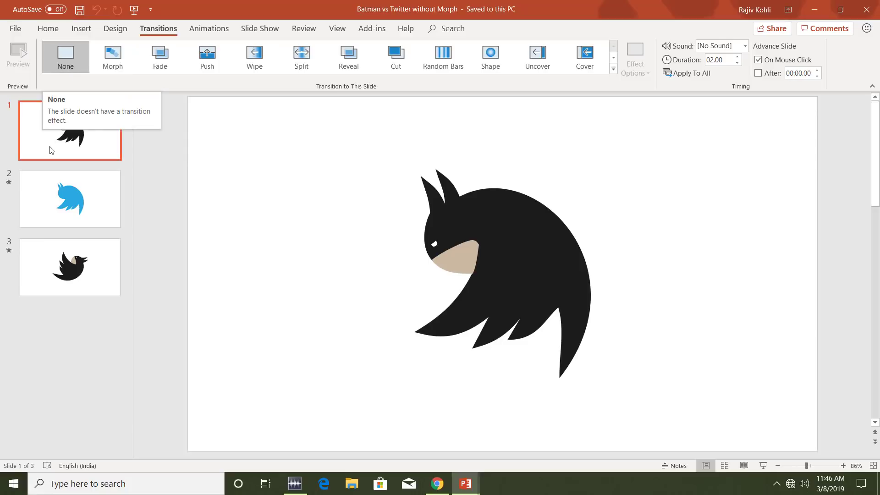
{"action": "left_click", "coordinate": [68, 197]}
{"action": "left_click", "coordinate": [69, 266]}
{"action": "left_click", "coordinate": [104, 143]}
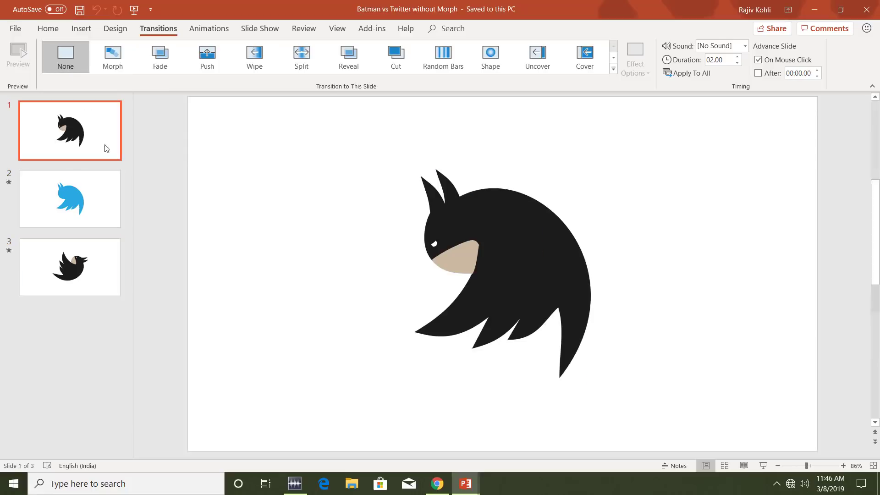
- Run the slide show from slide 1, alternate repeatedly between Batman and the Twitter bird, and return to editing
{"action": "left_click", "coordinate": [763, 466]}
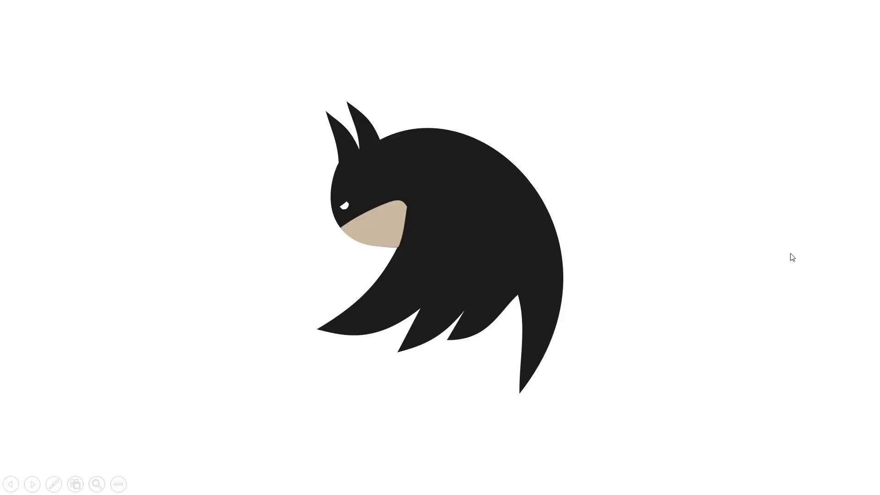
{"action": "key", "text": "Right"}
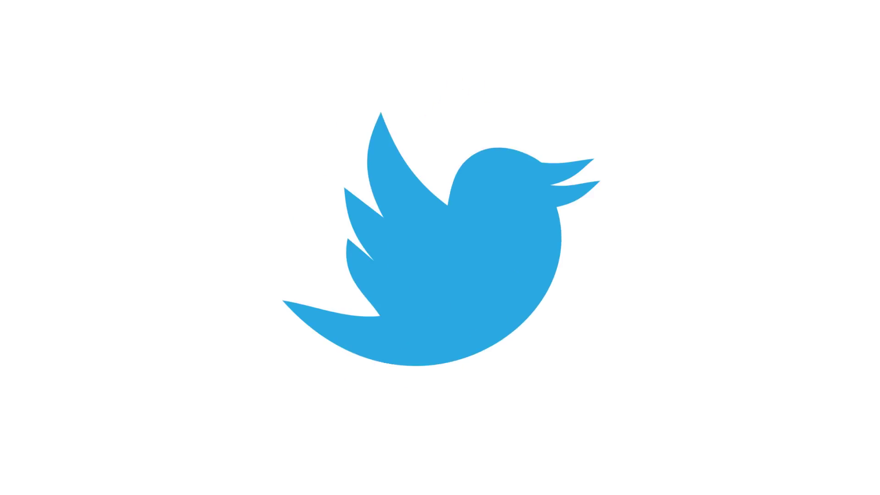
{"action": "key", "text": "Left"}
{"action": "key", "text": "Right"}
{"action": "key", "text": "Left"}
{"action": "key", "text": "Right"}
{"action": "key", "text": "Left"}
{"action": "key", "text": "Right"}
{"action": "key", "text": "Left"}
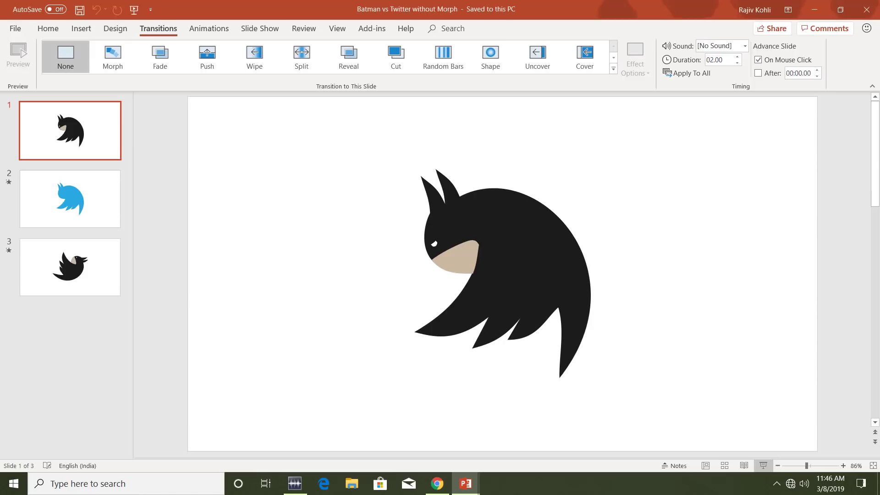
- Switch to the other open "Batman vs Twitter without Morph" presentation and go to its first slide
{"action": "mouse_move", "coordinate": [472, 482]}
{"action": "left_click", "coordinate": [474, 442]}
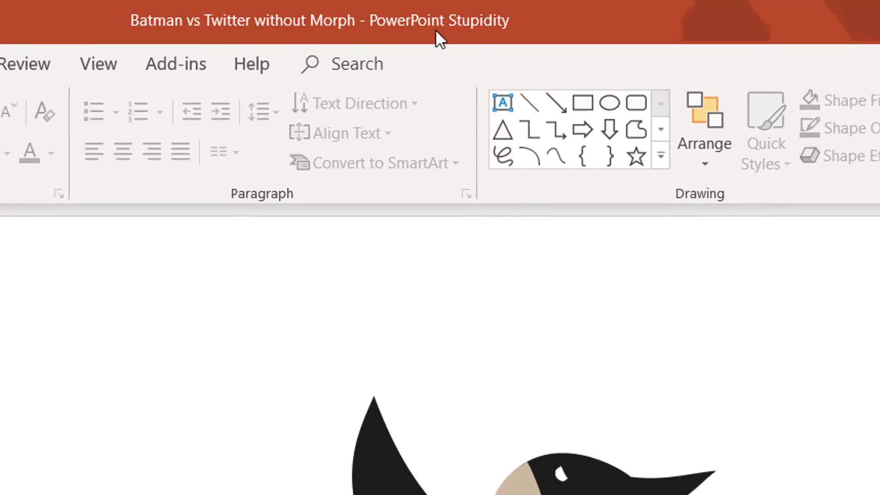
{"action": "scroll", "coordinate": [87, 260], "scroll_direction": "up", "scroll_amount": 2}
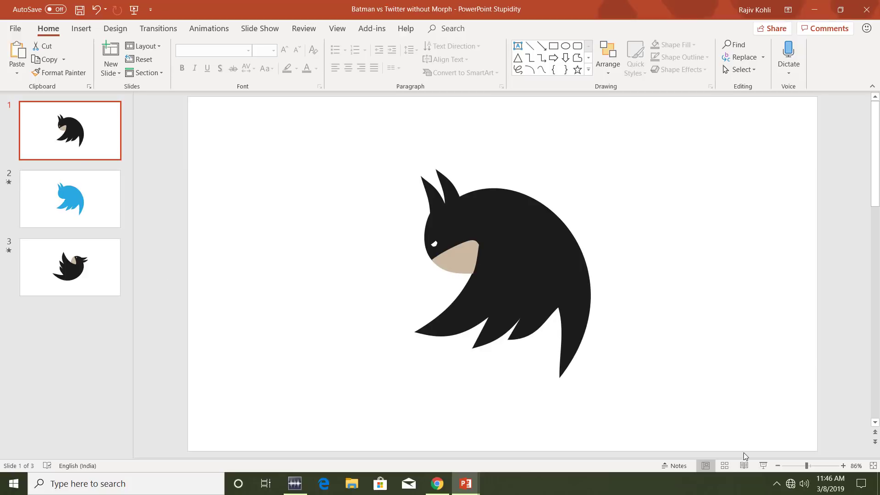
- Give the invisible circle around Batman on slide 1 a dark outline
{"action": "left_click", "coordinate": [490, 217]}
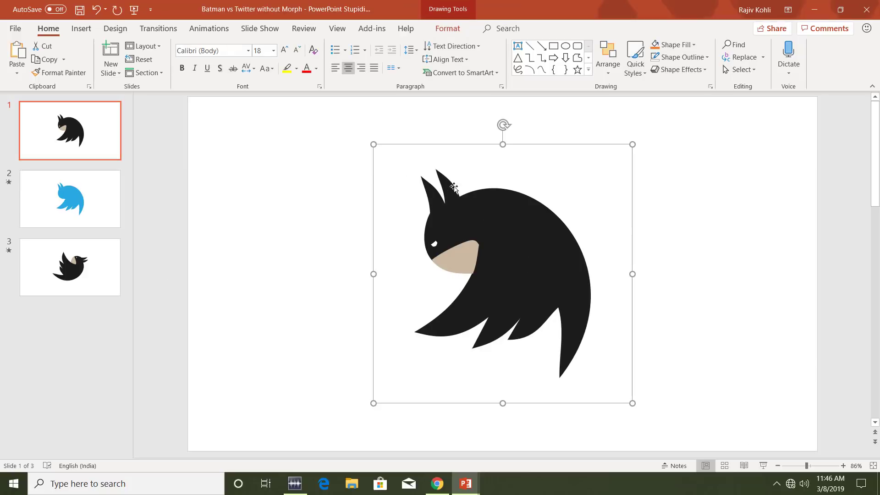
{"action": "left_click", "coordinate": [448, 29]}
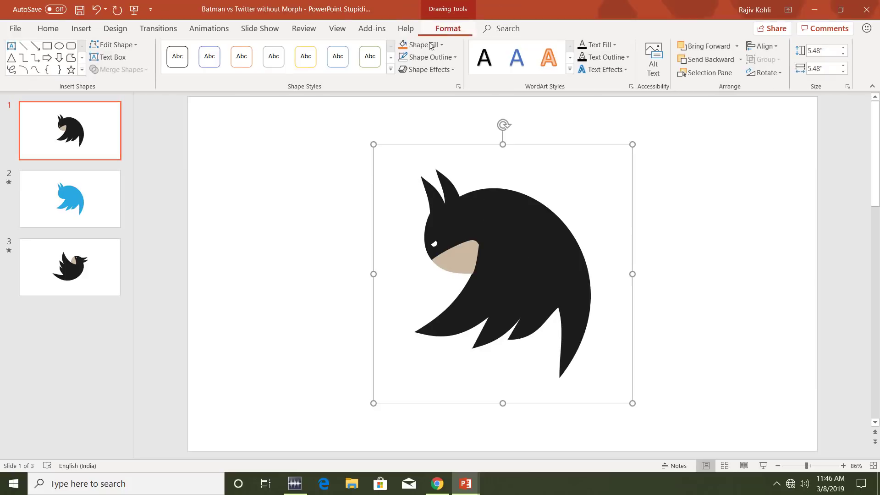
{"action": "left_click", "coordinate": [425, 61]}
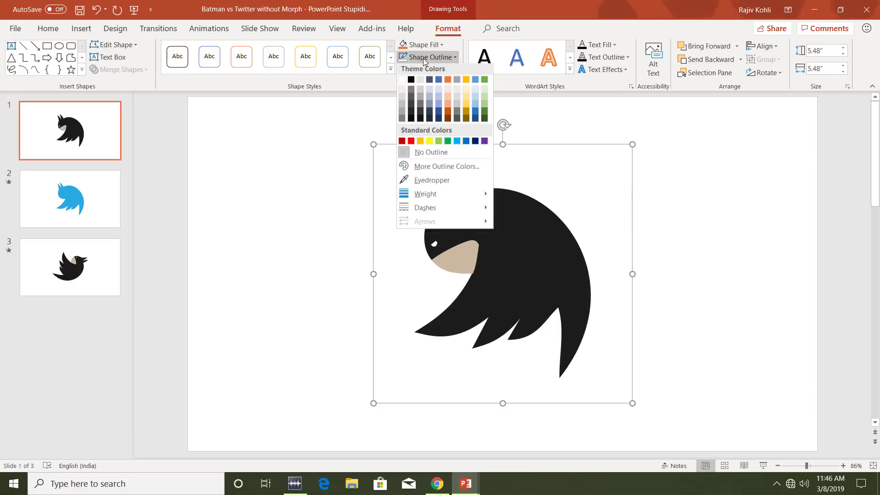
{"action": "left_click", "coordinate": [430, 82]}
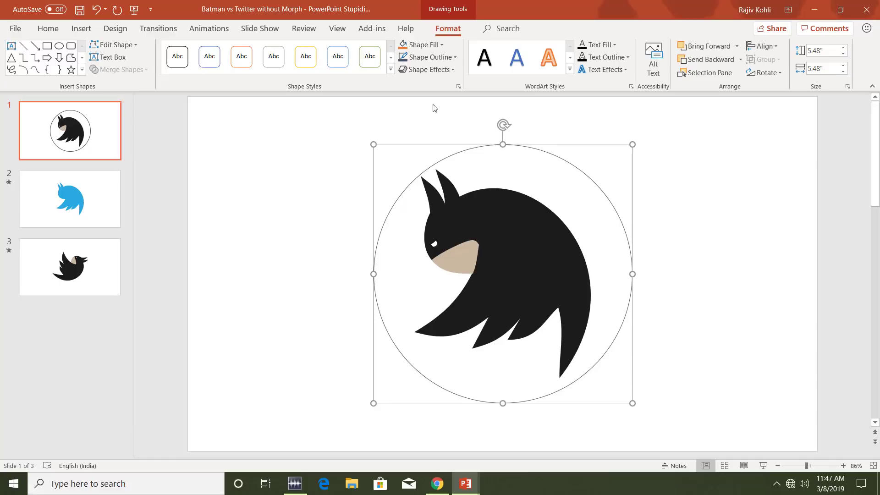
- Review the mouse-over action settings of the circle around Batman on slide 1
{"action": "left_click", "coordinate": [81, 31]}
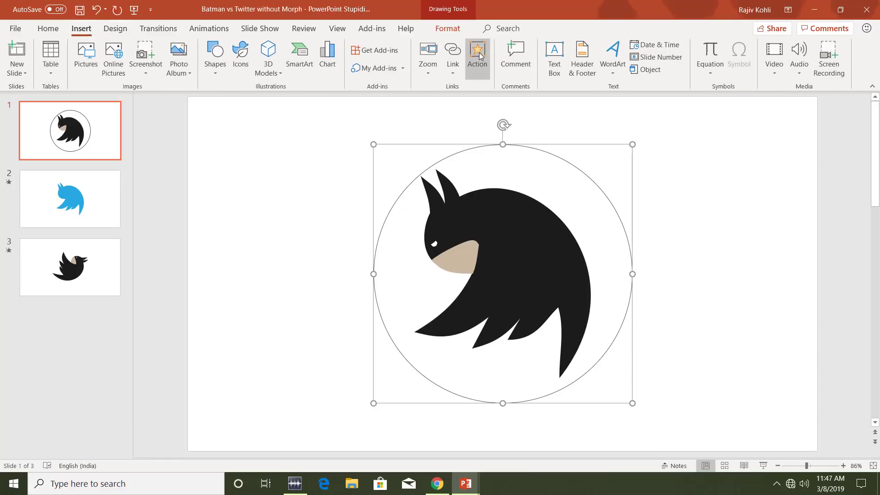
{"action": "left_click", "coordinate": [478, 54]}
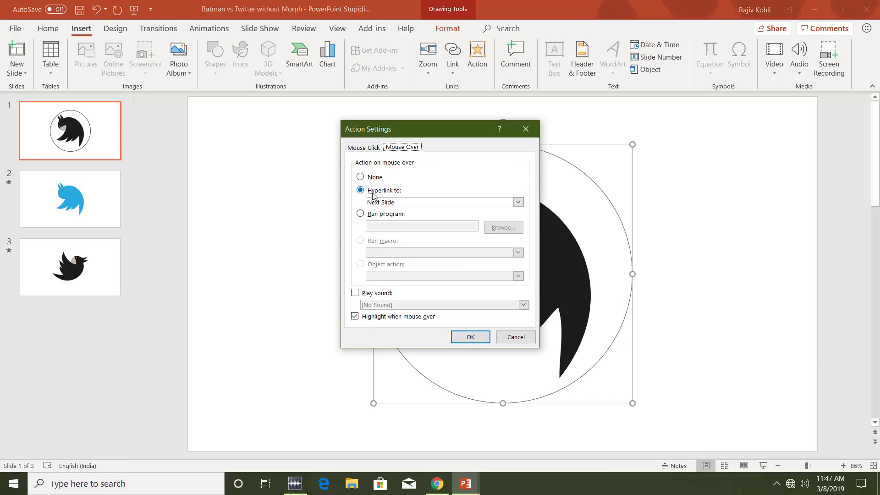
{"action": "left_click", "coordinate": [471, 337]}
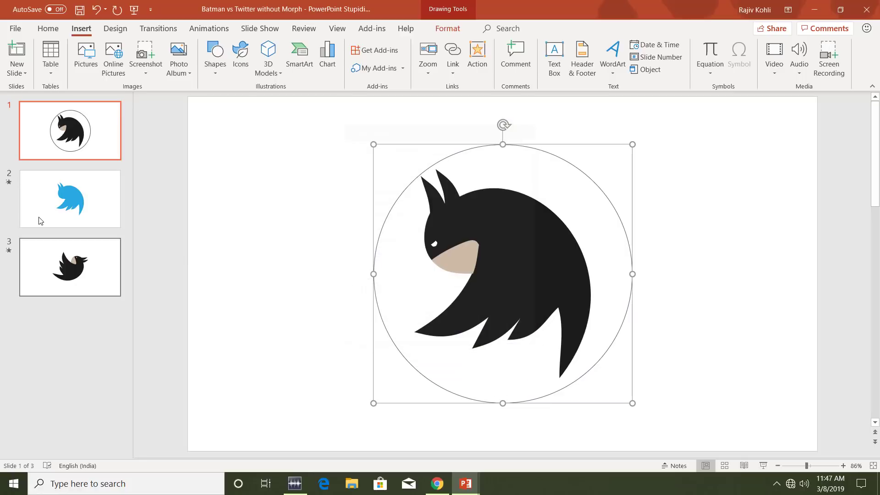
- Give the invisible slide-sized rectangle on slide 2 a dark outline
{"action": "left_click", "coordinate": [62, 209]}
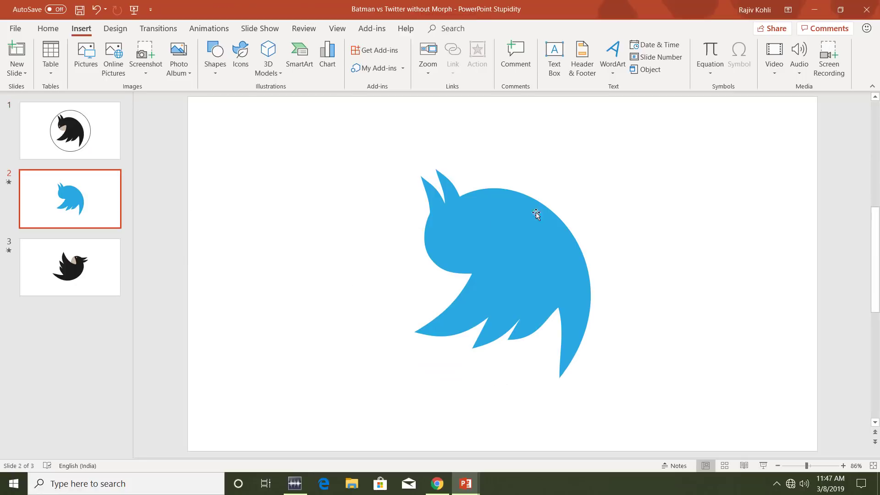
{"action": "left_click", "coordinate": [398, 90]}
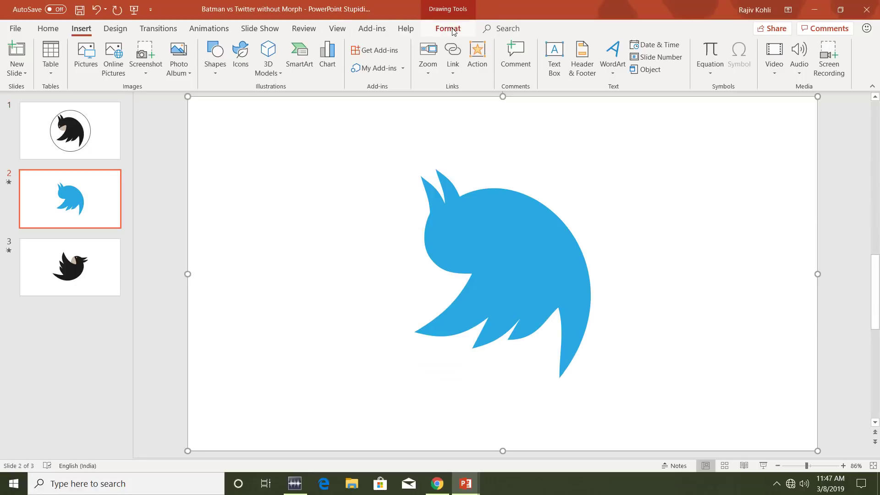
{"action": "left_click", "coordinate": [445, 29]}
{"action": "left_click", "coordinate": [404, 64]}
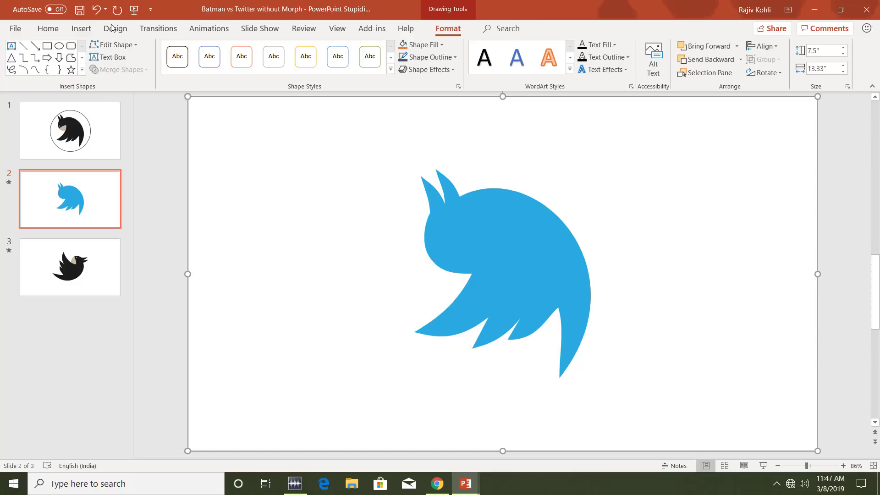
- Review the mouse-over action settings of the slide-sized rectangle on slide 2
{"action": "left_click", "coordinate": [82, 28]}
{"action": "left_click", "coordinate": [477, 57]}
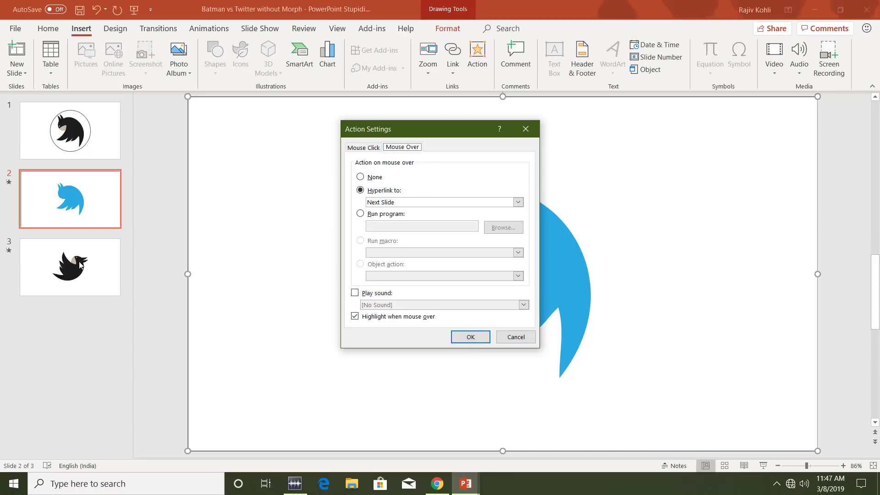
{"action": "key", "text": "Return"}
- Give the invisible rotated circle around the black bird on slide 3 a dark outline
{"action": "left_click", "coordinate": [95, 268]}
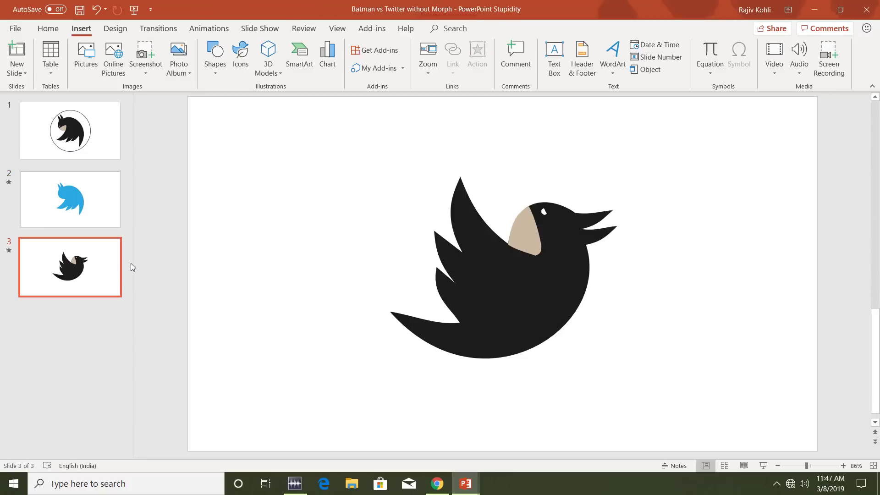
{"action": "left_click", "coordinate": [521, 173]}
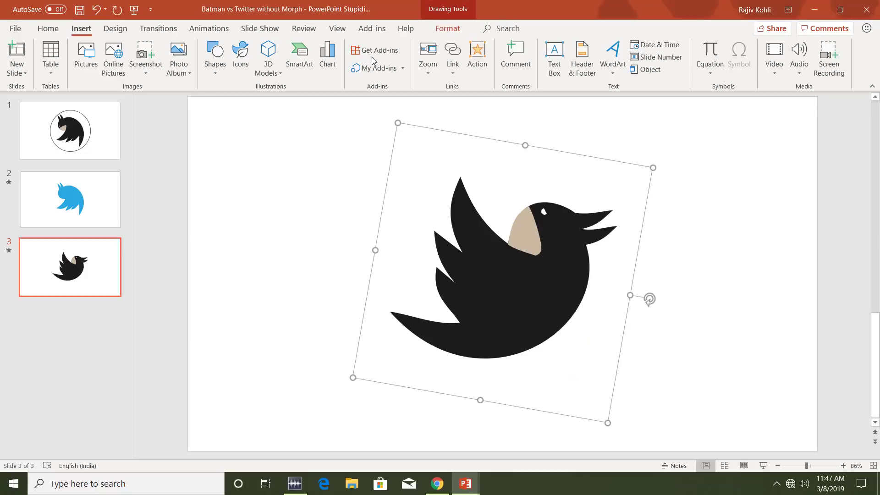
{"action": "left_click", "coordinate": [442, 36]}
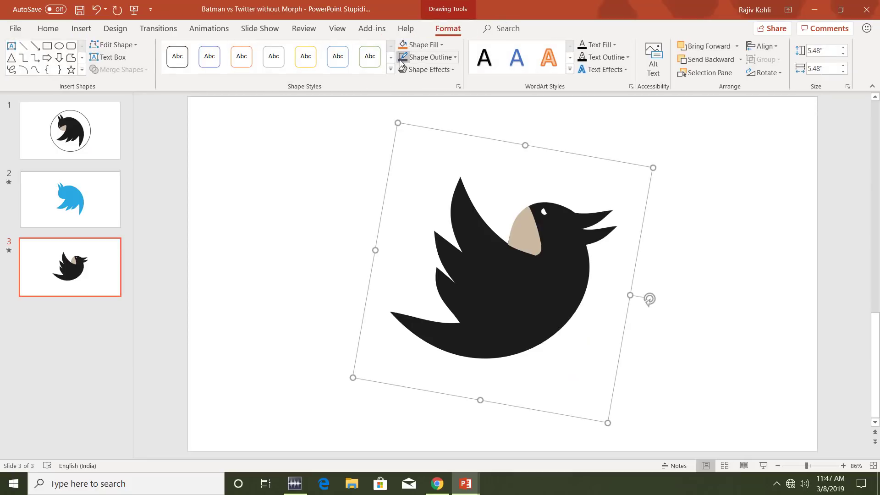
{"action": "left_click", "coordinate": [404, 57]}
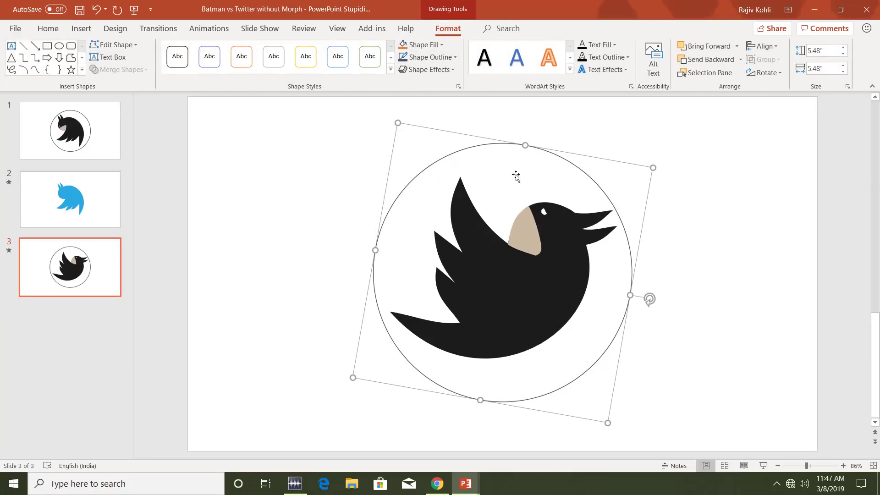
- Review the mouse-over action settings of the circle around the bird on slide 3
{"action": "left_click", "coordinate": [82, 30]}
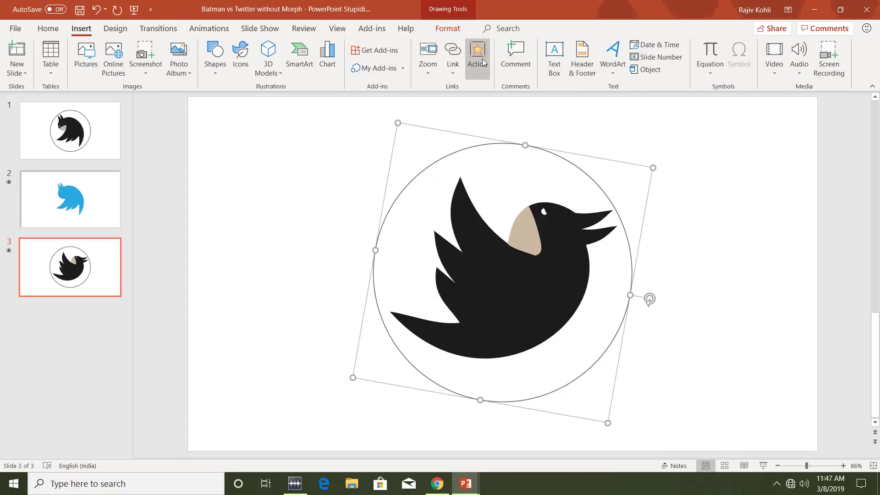
{"action": "left_click", "coordinate": [475, 58]}
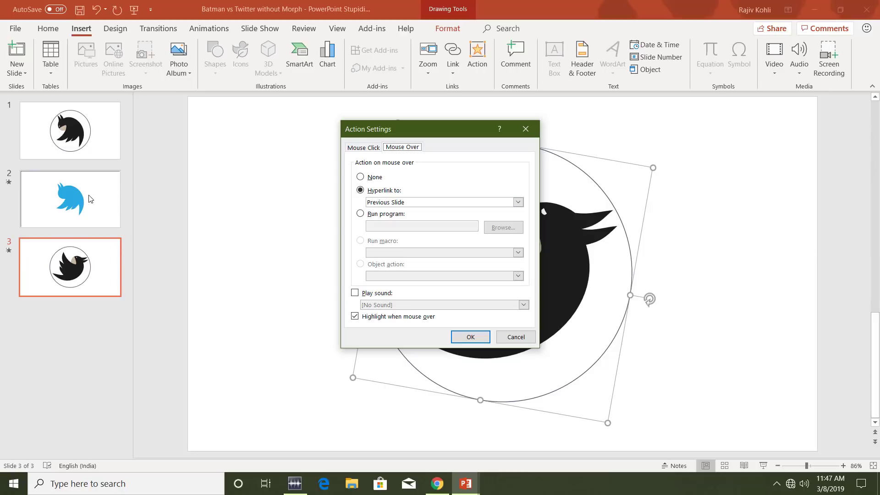
{"action": "left_click", "coordinate": [471, 337]}
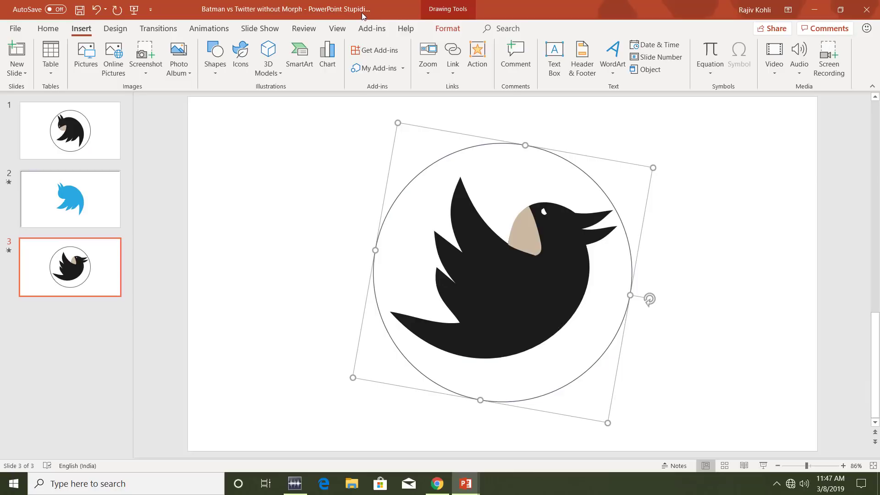
- Play the slide show from slide 1 and test the hover effect on the outlined circle around Batman
{"action": "left_click", "coordinate": [97, 127]}
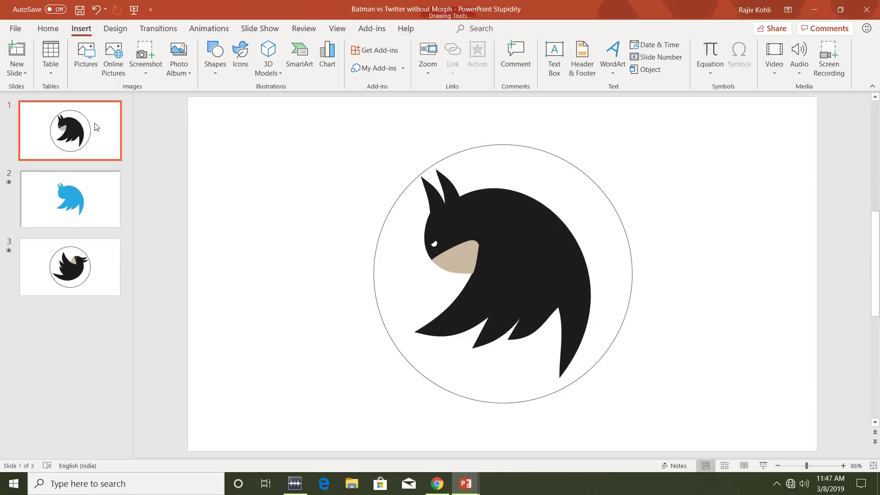
{"action": "left_click", "coordinate": [764, 466]}
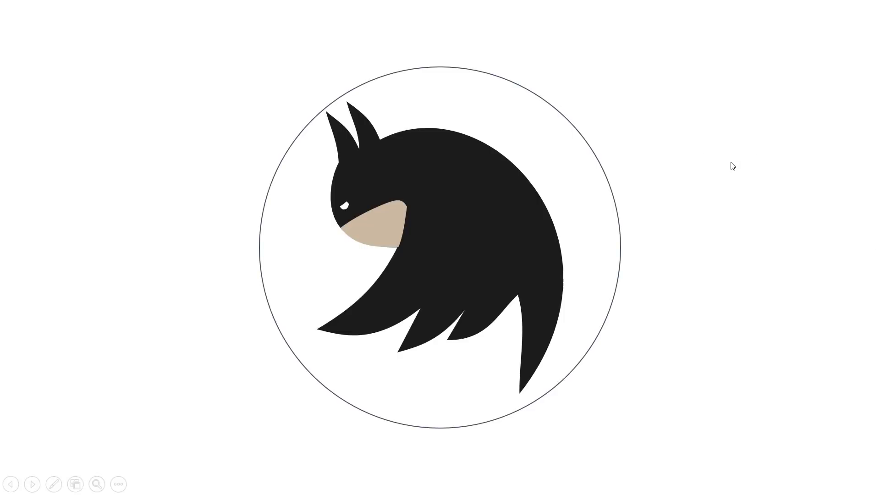
{"action": "left_click", "coordinate": [595, 161]}
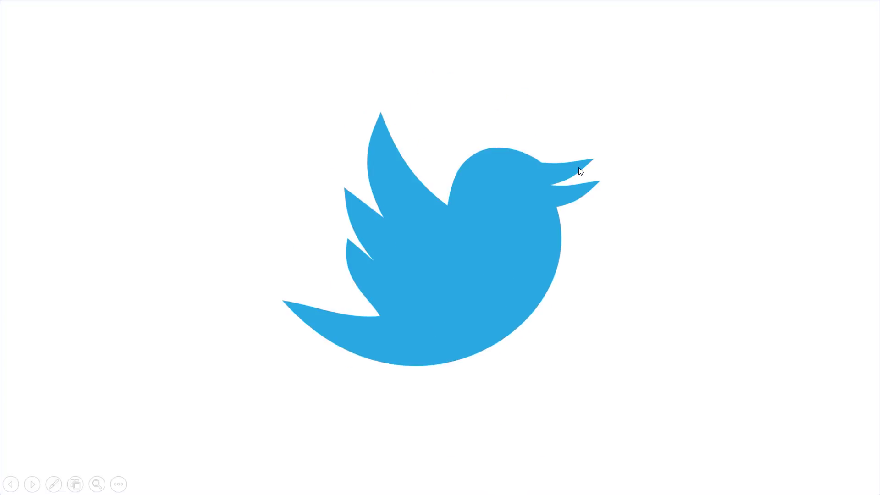
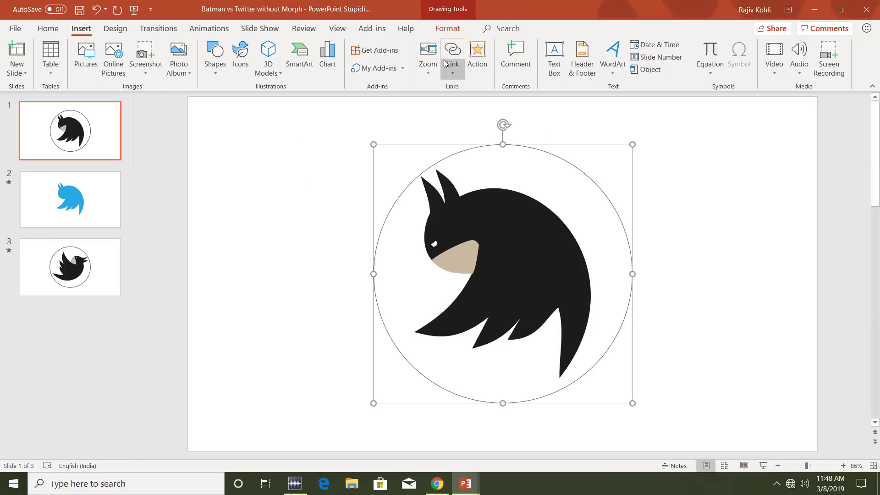
- Review the mouse-over action settings of the circle around Batman on slide 1
{"action": "left_click", "coordinate": [477, 60]}
{"action": "left_click", "coordinate": [402, 147]}
{"action": "left_click", "coordinate": [361, 190]}
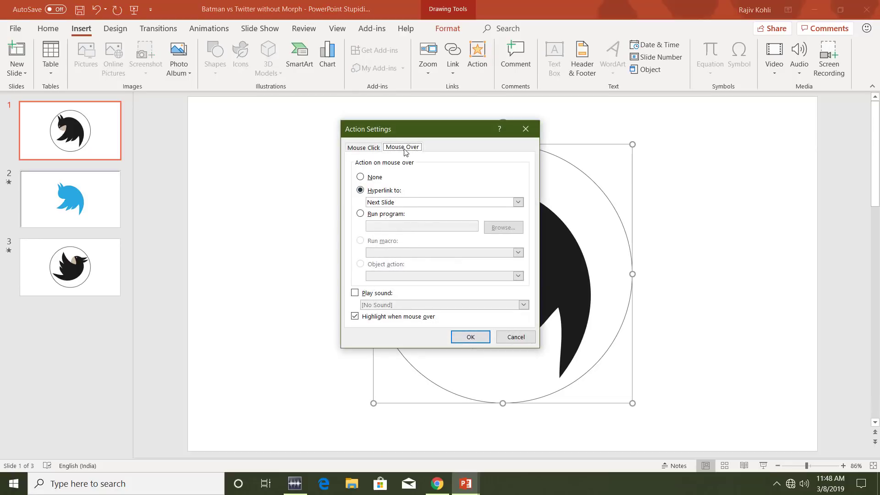
{"action": "left_click", "coordinate": [470, 334]}
- Inspect the animation settings of the blue bird group on slide 2 in the Animation Pane
{"action": "left_click", "coordinate": [103, 203]}
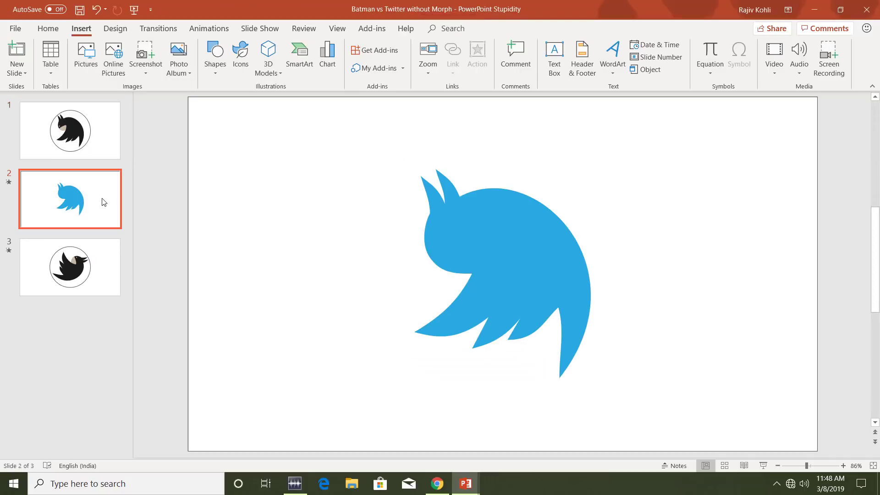
{"action": "left_click", "coordinate": [54, 266]}
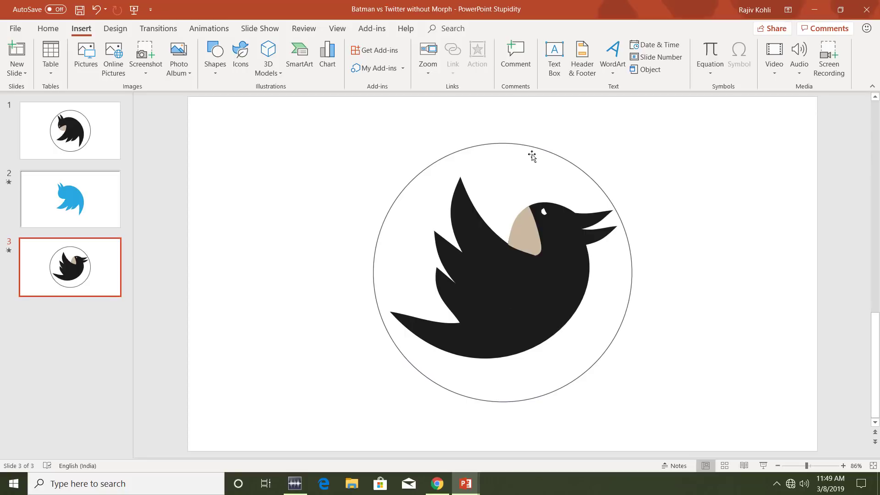
{"action": "left_click", "coordinate": [79, 189]}
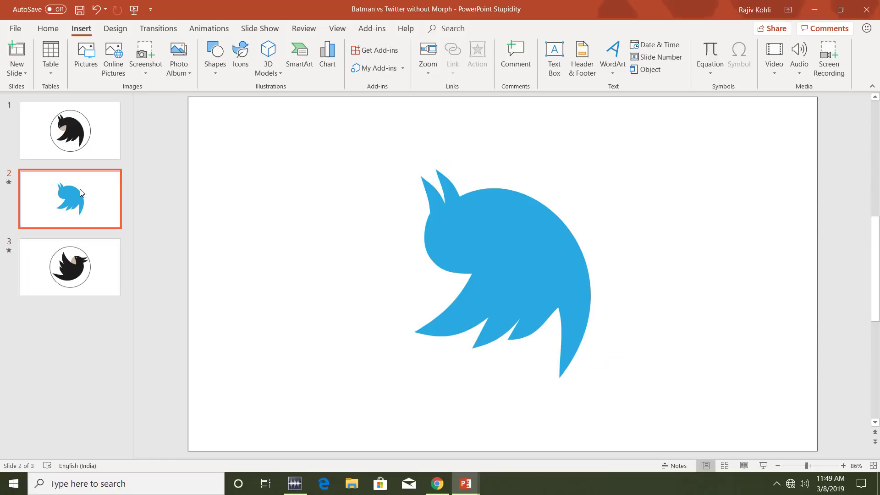
{"action": "left_click", "coordinate": [216, 31]}
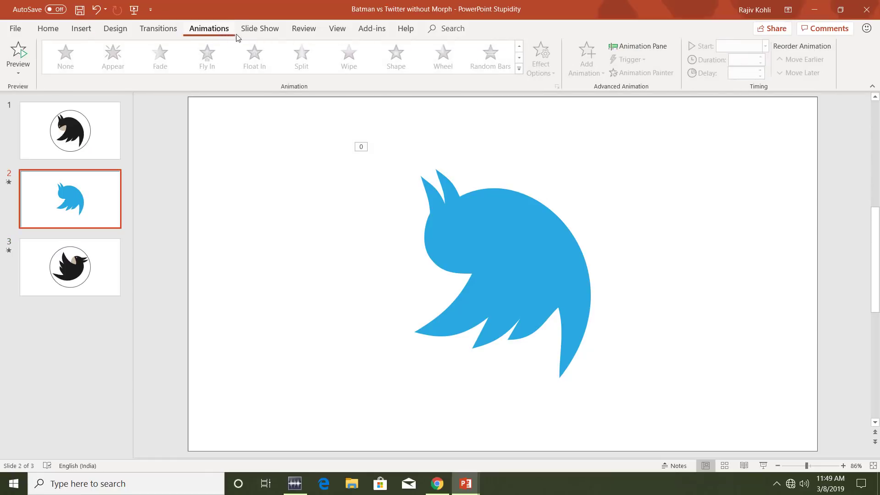
{"action": "left_click", "coordinate": [645, 45]}
{"action": "left_click", "coordinate": [745, 141]}
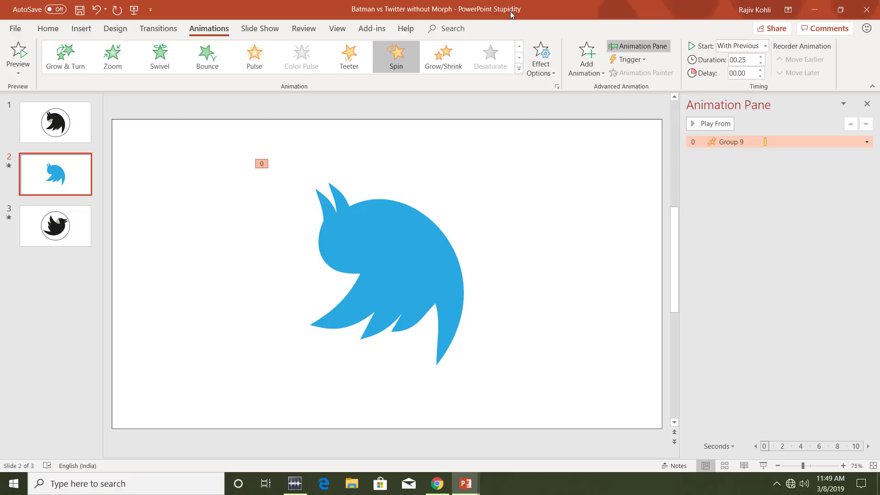
- Compare slides 1 to 3 alongside their animation list, and switch to another open presentation window
{"action": "left_click", "coordinate": [82, 139]}
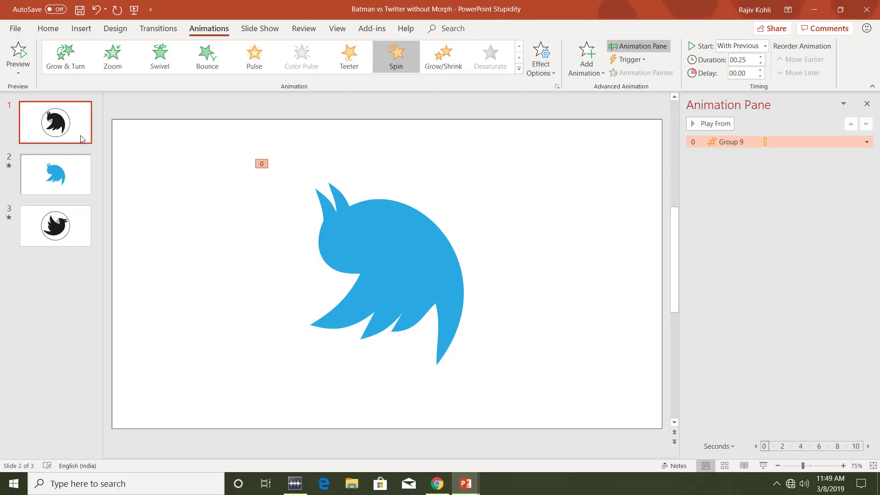
{"action": "left_click", "coordinate": [70, 190]}
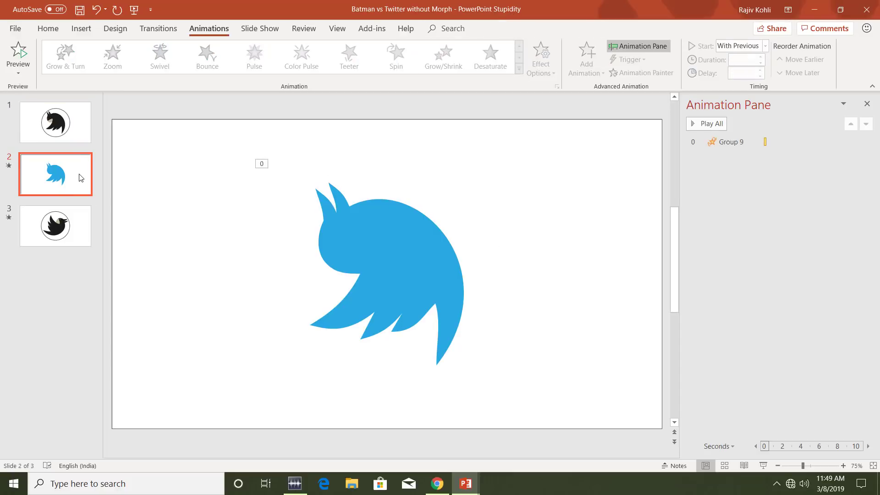
{"action": "left_click", "coordinate": [66, 231]}
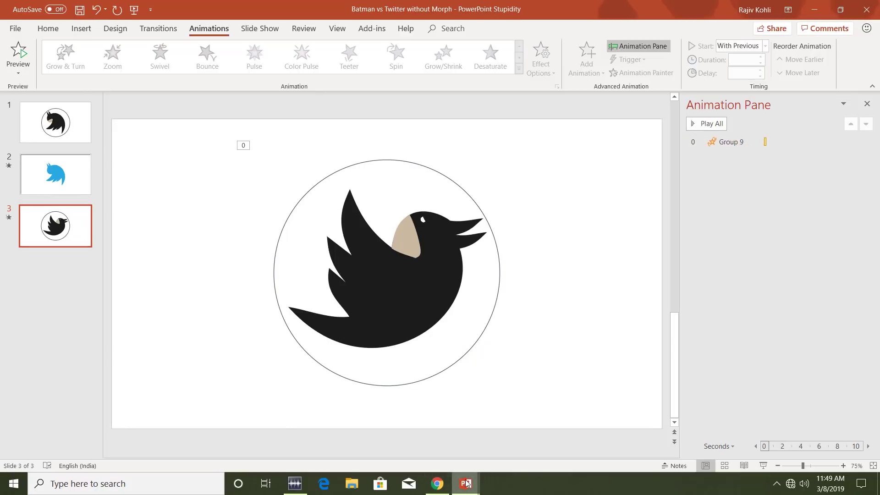
{"action": "mouse_move", "coordinate": [466, 483]}
{"action": "left_click", "coordinate": [587, 416]}
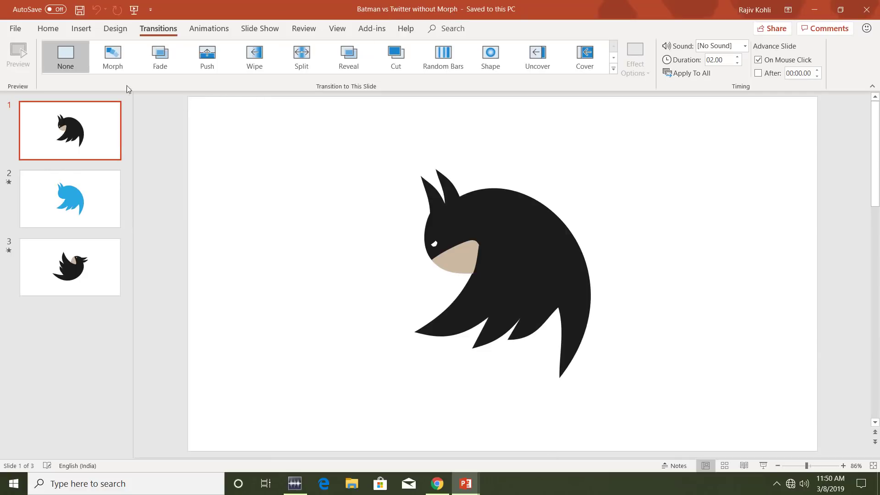
- Examine the mouse-over hyperlink destinations available for the invisible circle around Batman on slide 1, and discard the dialog
{"action": "left_click", "coordinate": [81, 29]}
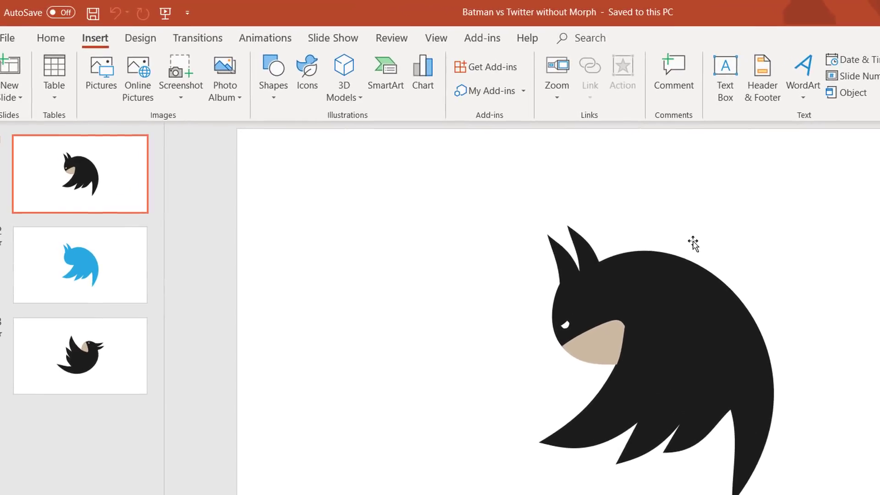
{"action": "left_click", "coordinate": [694, 244]}
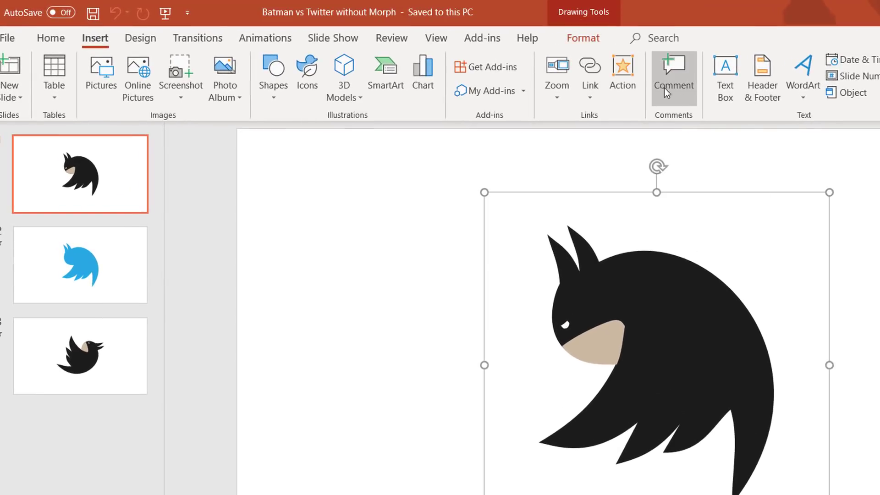
{"action": "left_click", "coordinate": [619, 72]}
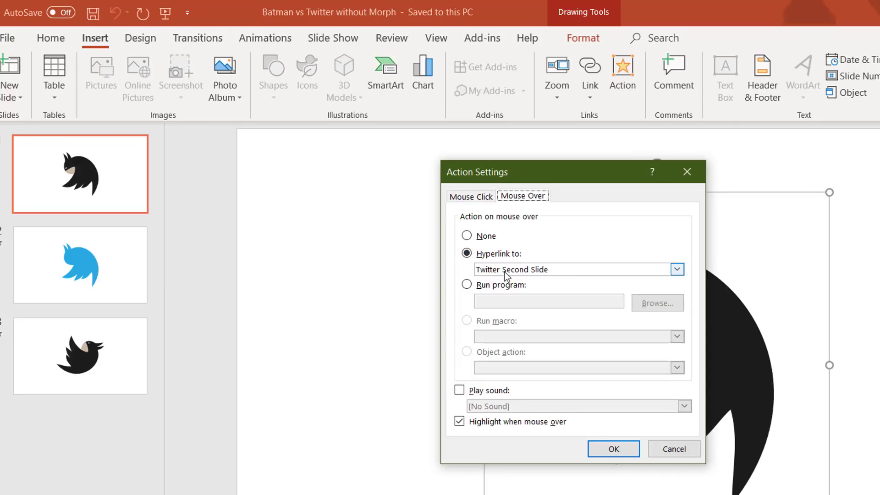
{"action": "left_click", "coordinate": [512, 271]}
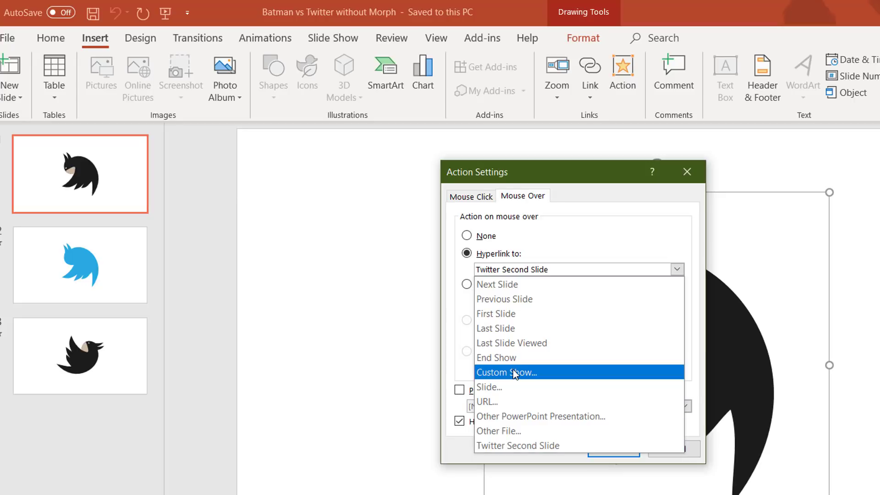
{"action": "left_click", "coordinate": [364, 173]}
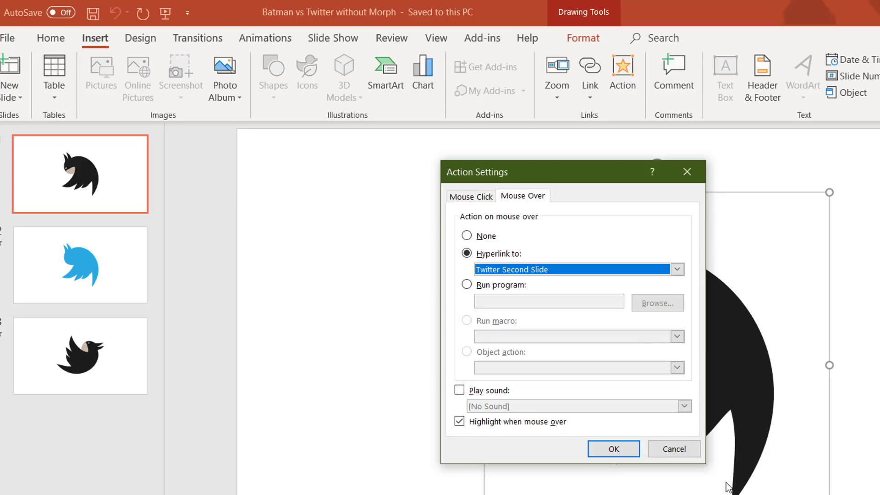
{"action": "left_click", "coordinate": [686, 454]}
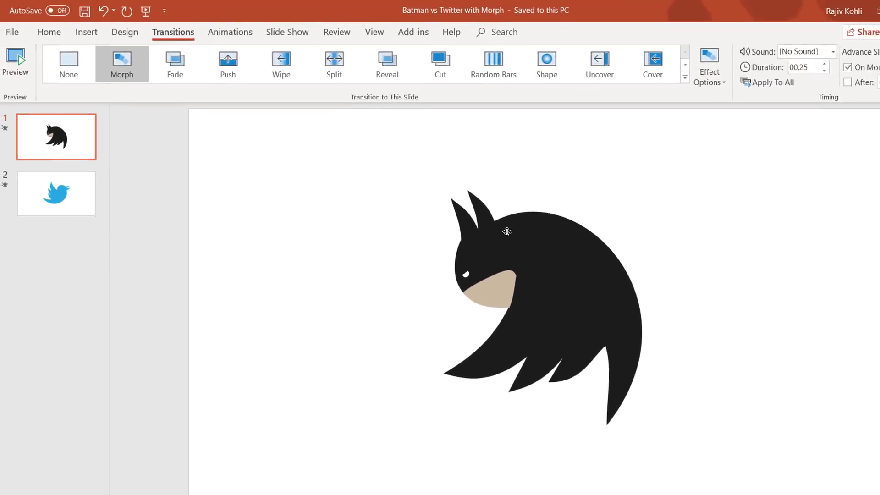
- In the Morph version, give the invisible circle around Batman on slide 1 and the slide-sized rectangle on slide 2 a dark outline
{"action": "left_click", "coordinate": [507, 231]}
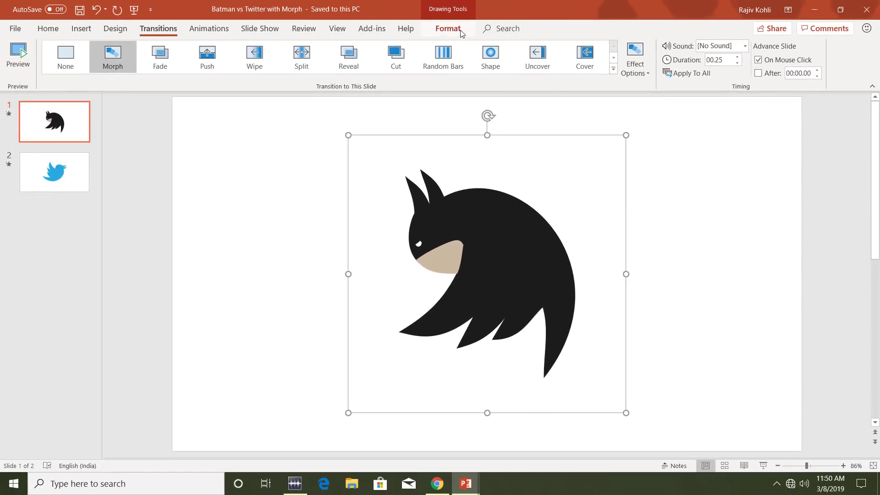
{"action": "left_click", "coordinate": [461, 30]}
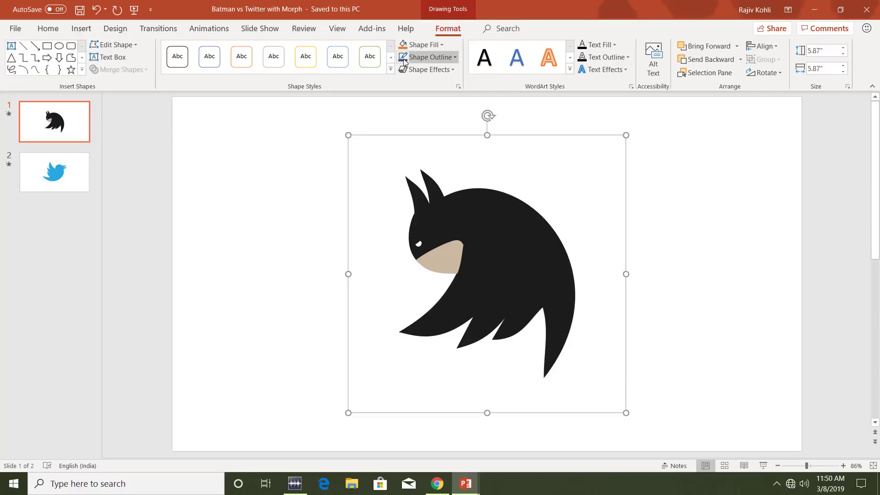
{"action": "left_click", "coordinate": [431, 57]}
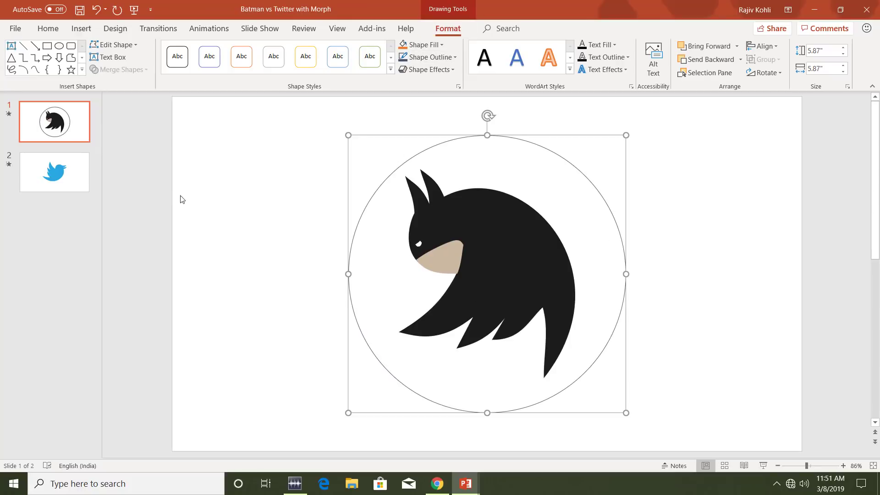
{"action": "left_click", "coordinate": [54, 172]}
{"action": "left_click", "coordinate": [218, 139]}
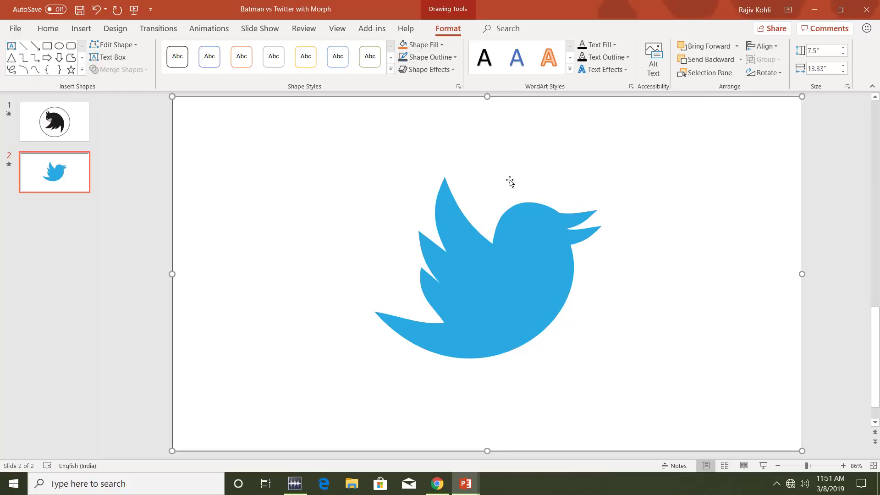
- Draw a closed, straight-edged freeform of the Batman silhouette, about 5.55" tall and 3.79" wide, beside the original on slide 1
{"action": "left_click", "coordinate": [51, 128]}
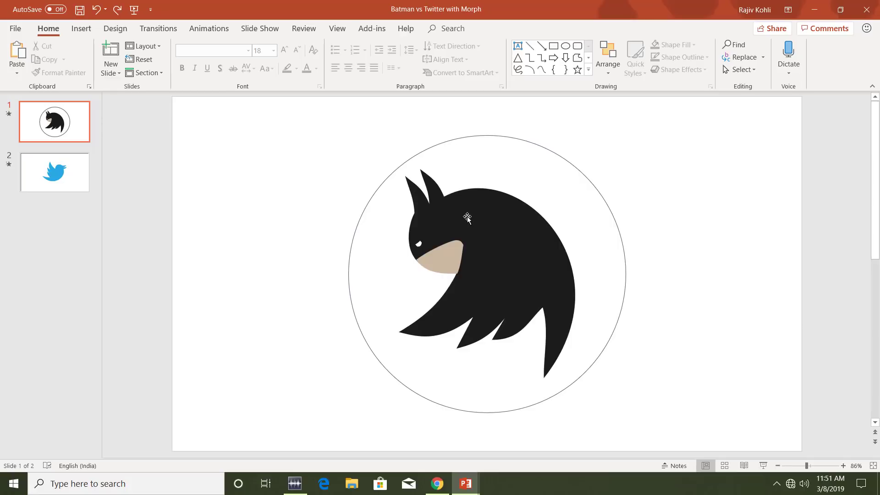
{"action": "left_click", "coordinate": [81, 29]}
{"action": "left_click", "coordinate": [216, 72]}
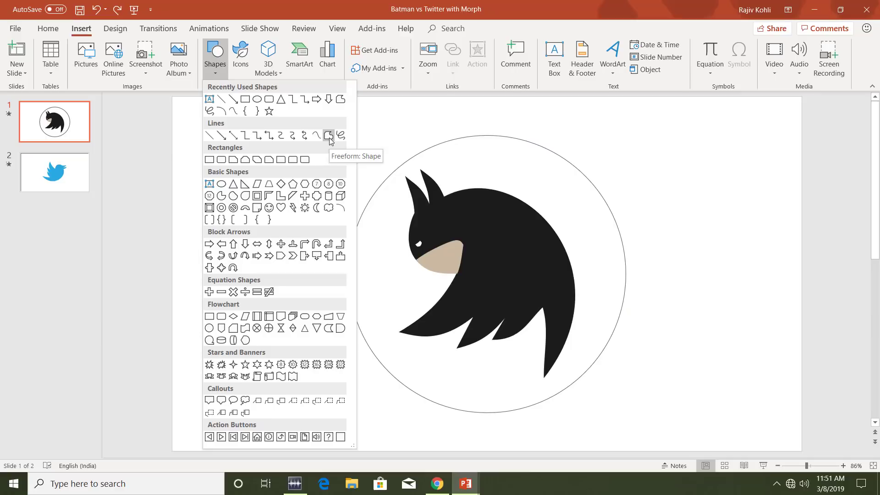
{"action": "left_click", "coordinate": [329, 135]}
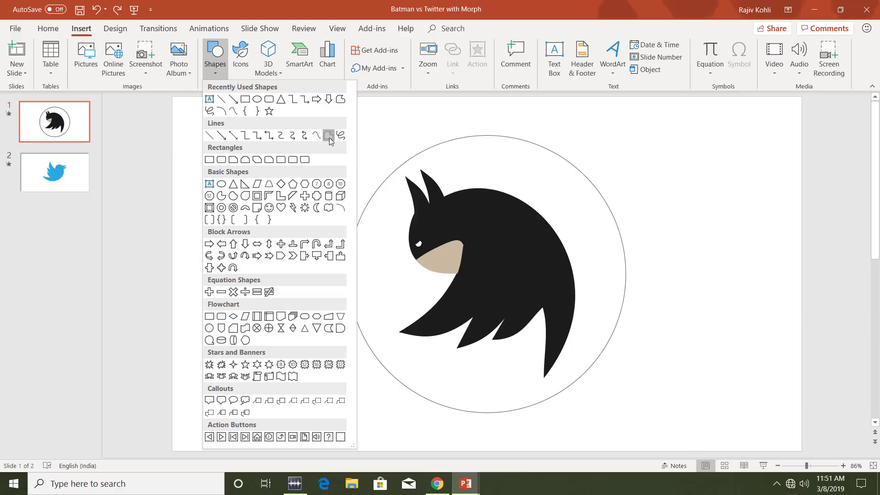
{"action": "left_click", "coordinate": [648, 191]}
{"action": "left_click", "coordinate": [669, 184]}
{"action": "left_click", "coordinate": [658, 145]}
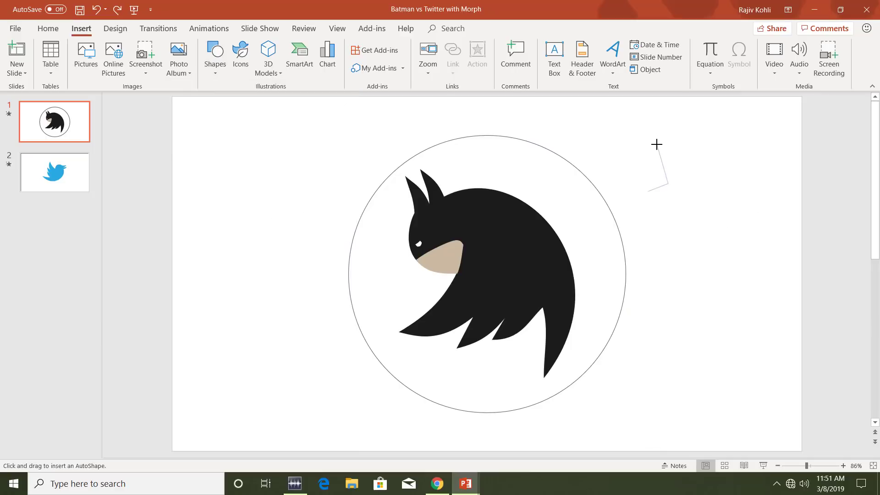
{"action": "left_click", "coordinate": [691, 179]}
{"action": "left_click", "coordinate": [710, 137]}
{"action": "left_click", "coordinate": [710, 180]}
{"action": "left_click", "coordinate": [762, 217]}
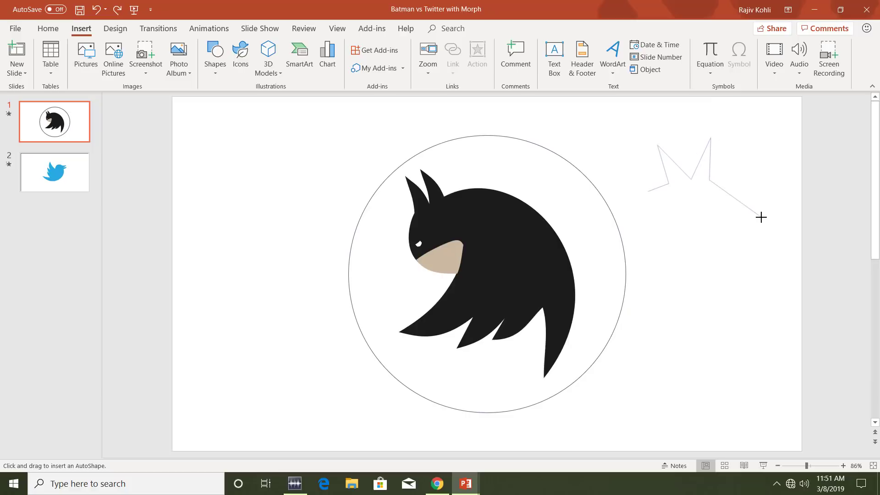
{"action": "left_click", "coordinate": [775, 320]}
{"action": "left_click", "coordinate": [691, 399]}
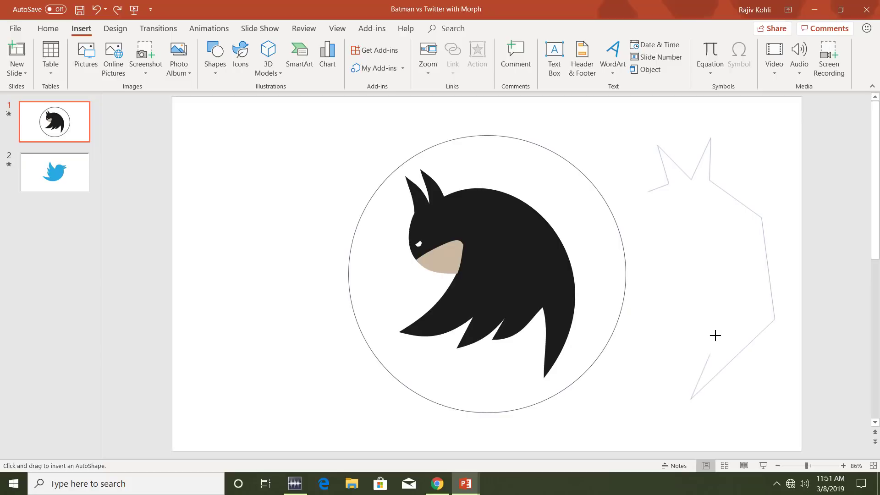
{"action": "left_click", "coordinate": [715, 333]}
{"action": "left_click", "coordinate": [659, 373]}
{"action": "left_click", "coordinate": [683, 325]}
{"action": "left_click", "coordinate": [631, 365]}
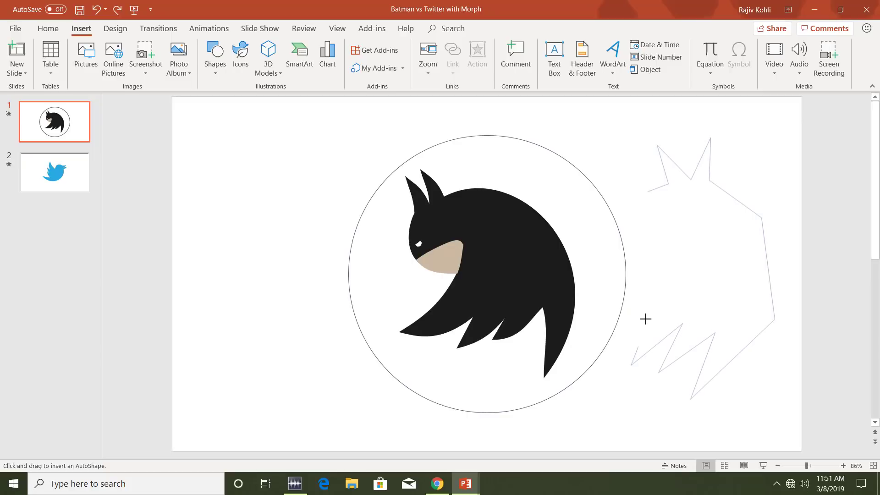
{"action": "left_click", "coordinate": [596, 352]}
{"action": "left_click", "coordinate": [681, 250]}
{"action": "left_click", "coordinate": [654, 232]}
{"action": "left_click", "coordinate": [647, 193]}
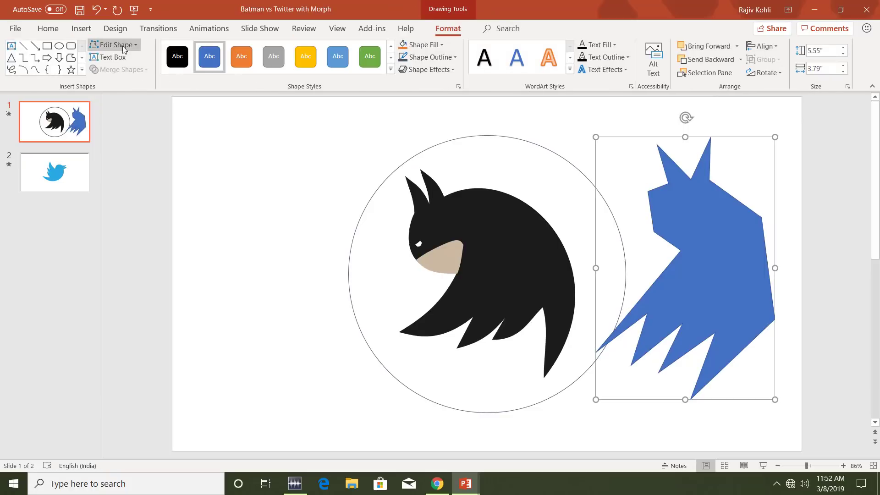
- Edit the blue freeform's points: delete the corner point at the upper front of the face and curve the face edge outward
{"action": "left_click", "coordinate": [124, 48]}
{"action": "left_click", "coordinate": [121, 74]}
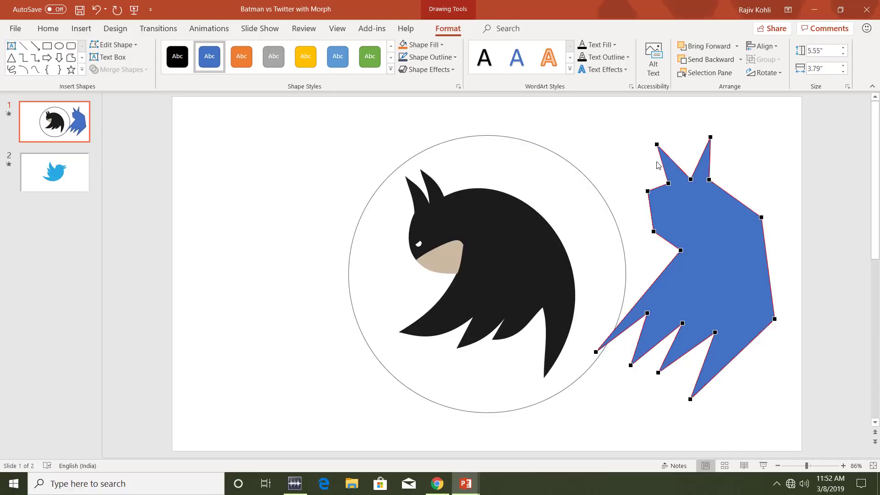
{"action": "right_click", "coordinate": [648, 191]}
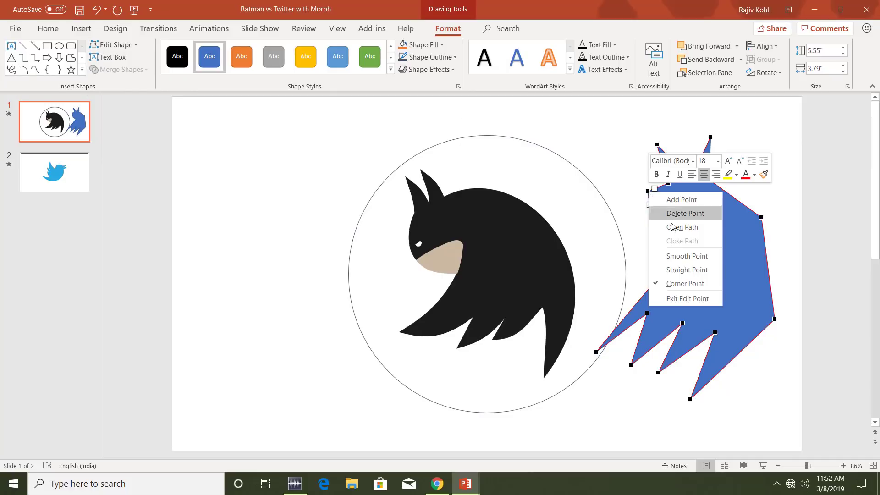
{"action": "left_click", "coordinate": [667, 213]}
{"action": "left_click", "coordinate": [652, 230]}
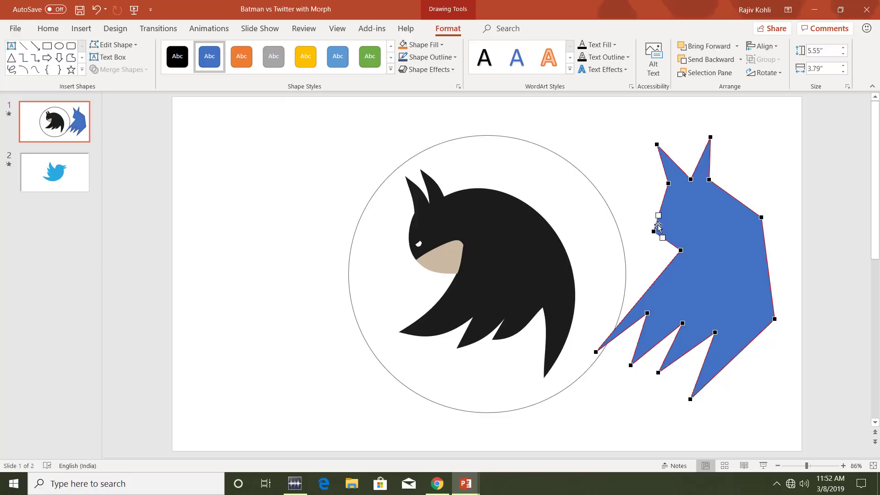
{"action": "left_click_drag", "start_coordinate": [658, 216], "coordinate": [631, 192]}
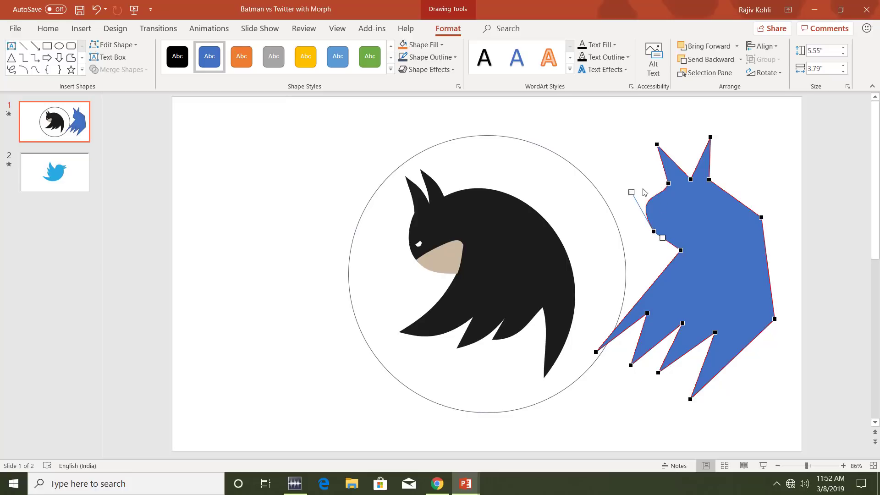
{"action": "left_click", "coordinate": [669, 187]}
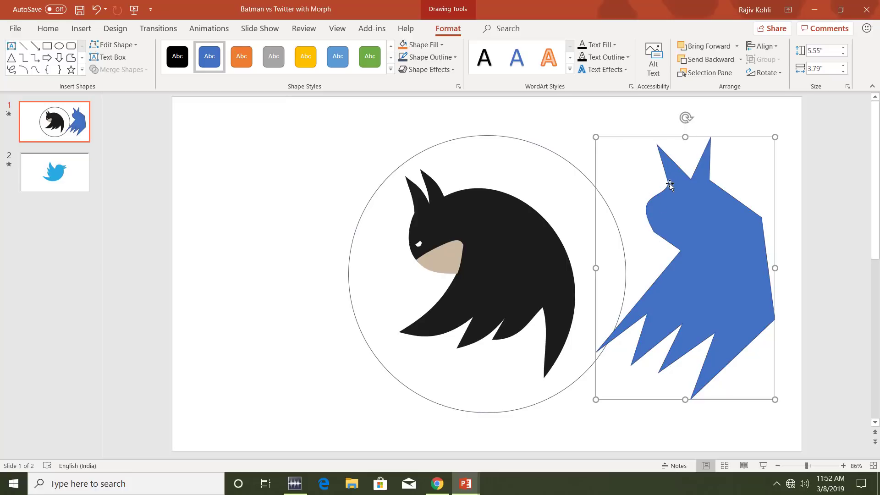
- Delete the blue freeform and remove the outline from the circle around Batman on slide 1
{"action": "key", "text": "Delete"}
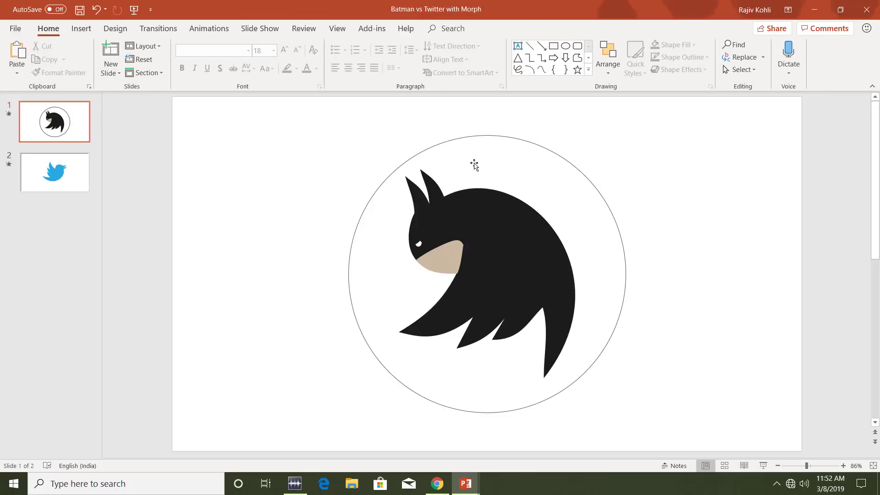
{"action": "left_click", "coordinate": [477, 137]}
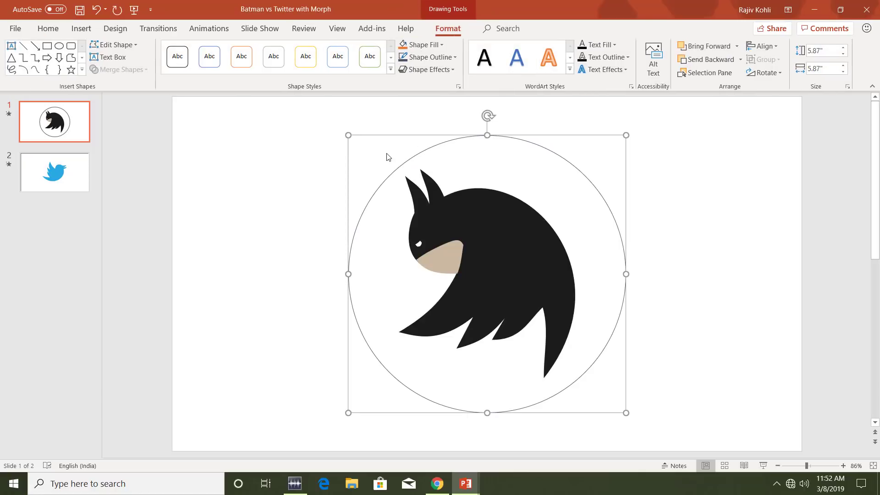
{"action": "left_click", "coordinate": [423, 57]}
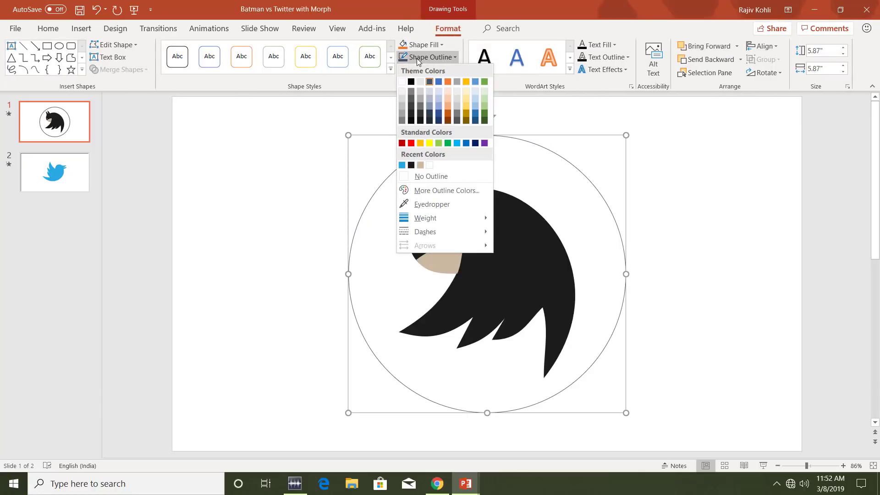
{"action": "left_click", "coordinate": [423, 177]}
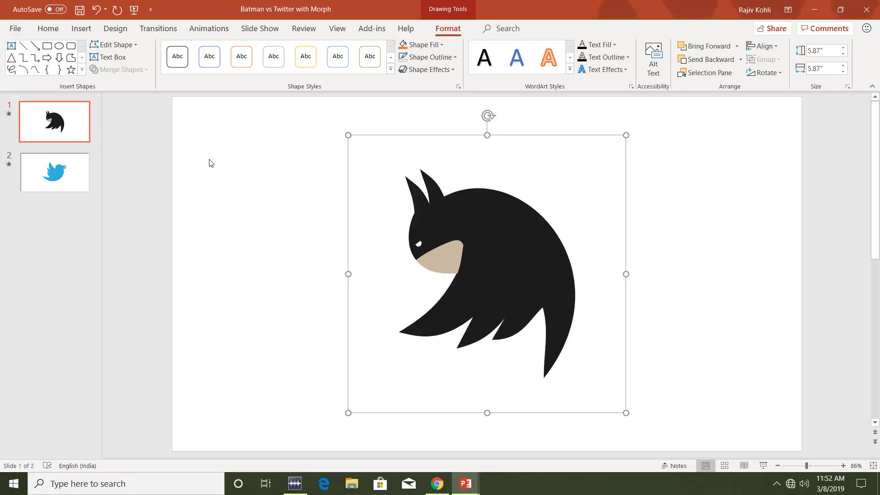
{"action": "left_click", "coordinate": [267, 208]}
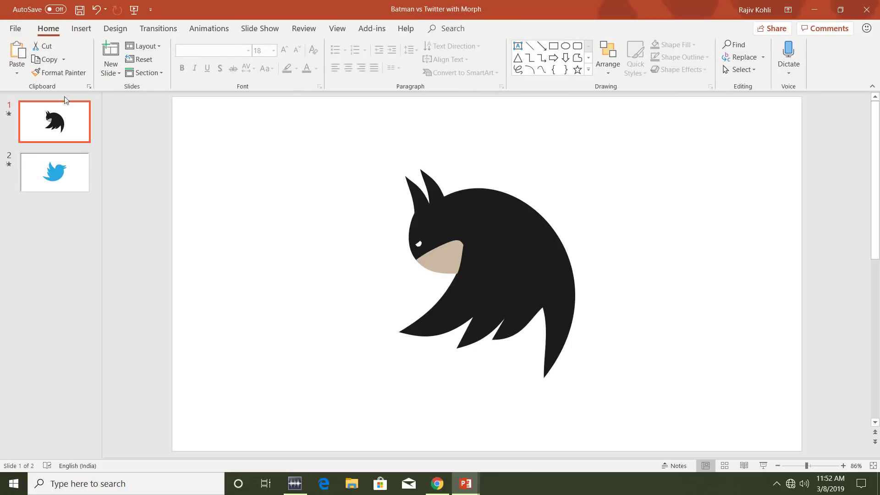
- Examine the Morph transition and its duration on slides 1 and 2
{"action": "left_click", "coordinate": [159, 28]}
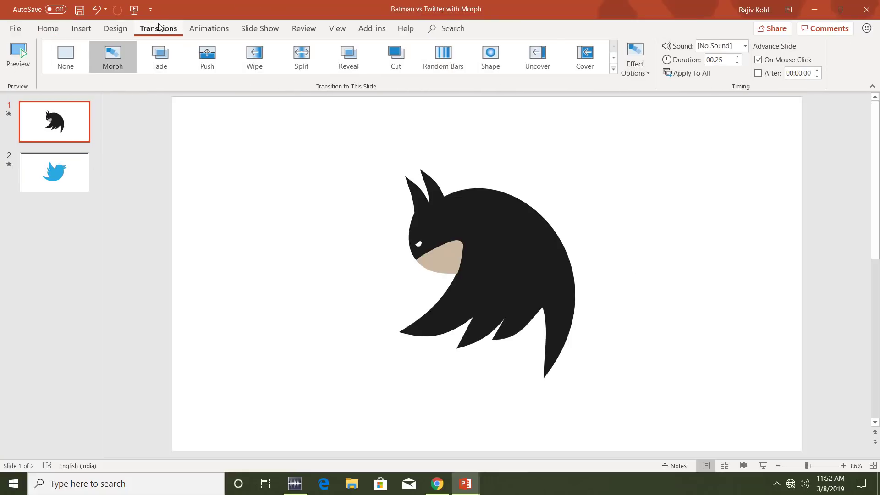
{"action": "left_click", "coordinate": [109, 66]}
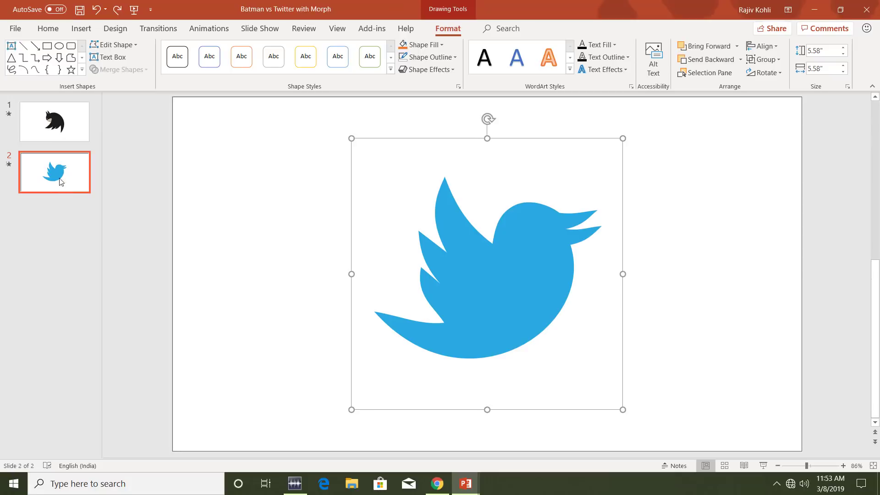
{"action": "left_click", "coordinate": [166, 29]}
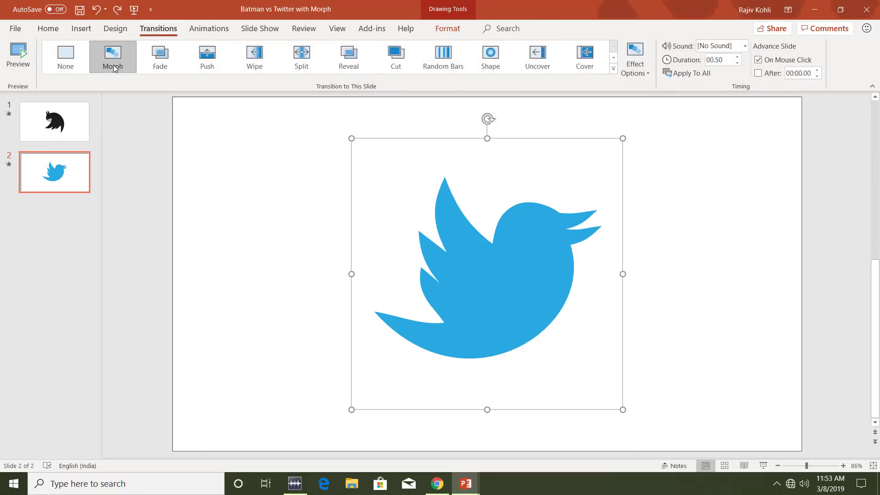
{"action": "left_click", "coordinate": [726, 64]}
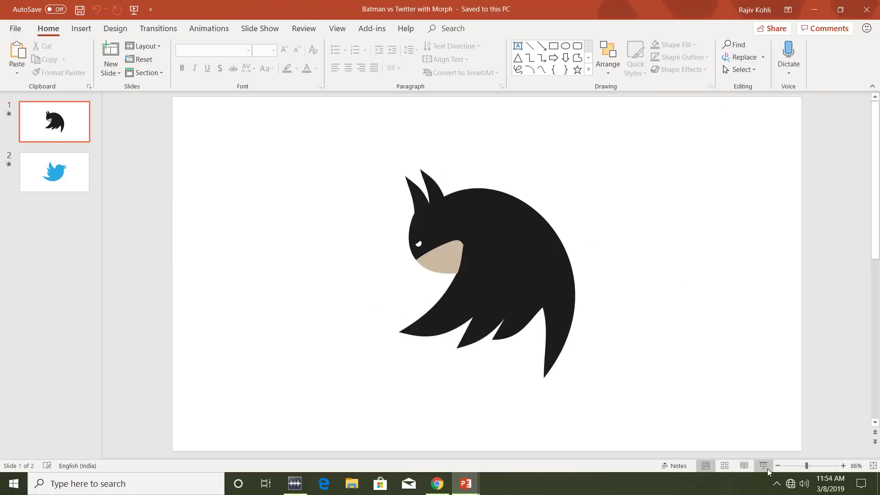
- Play the slide show from slide 1, test the hover swap between Batman and the Twitter bird, and exit the show
{"action": "left_click", "coordinate": [764, 466]}
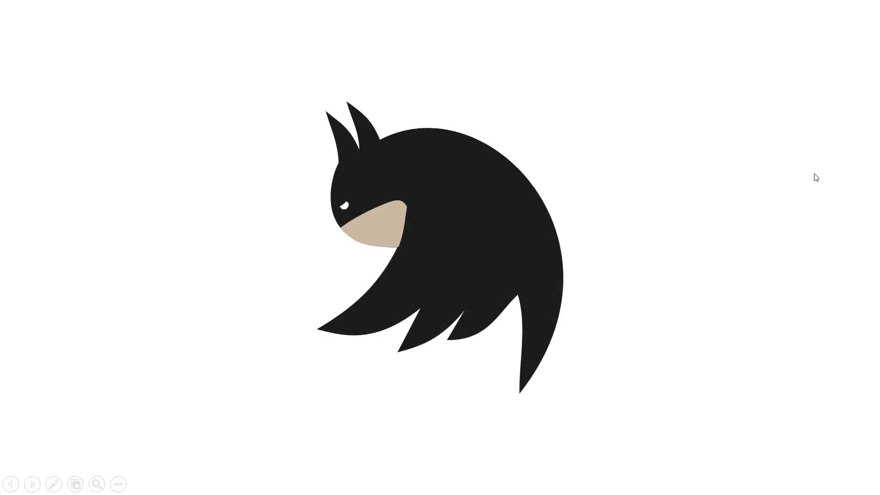
{"action": "left_click", "coordinate": [589, 161]}
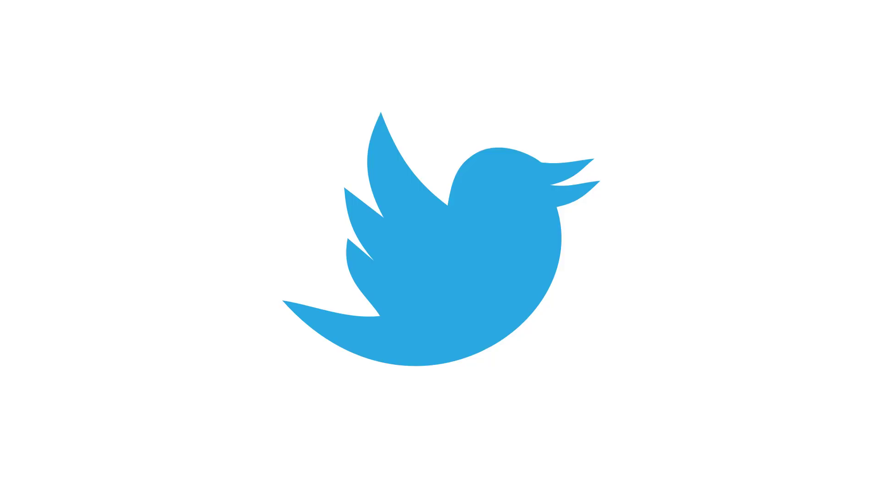
{"action": "left_click", "coordinate": [784, 187]}
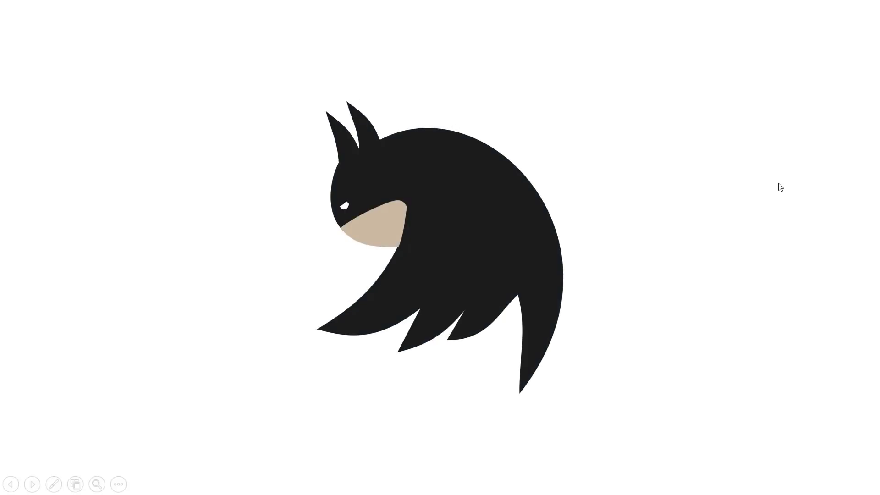
{"action": "left_click", "coordinate": [602, 188]}
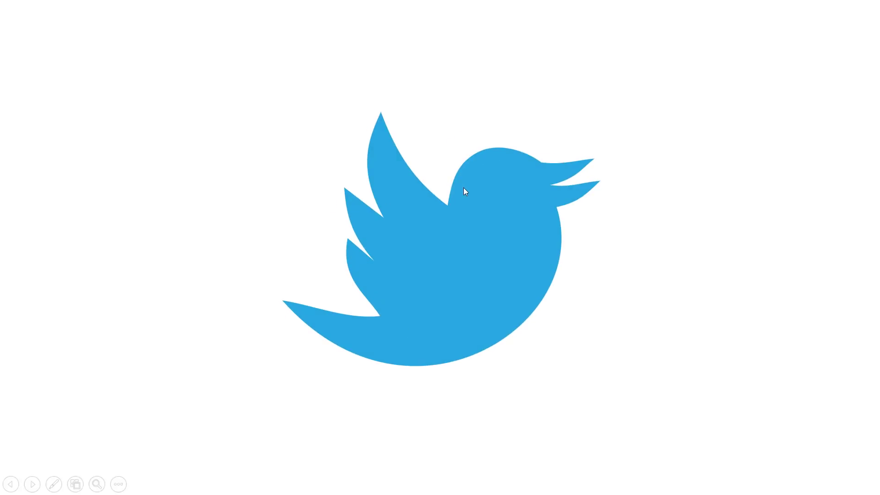
{"action": "left_click", "coordinate": [641, 188]}
{"action": "key", "text": "Escape"}
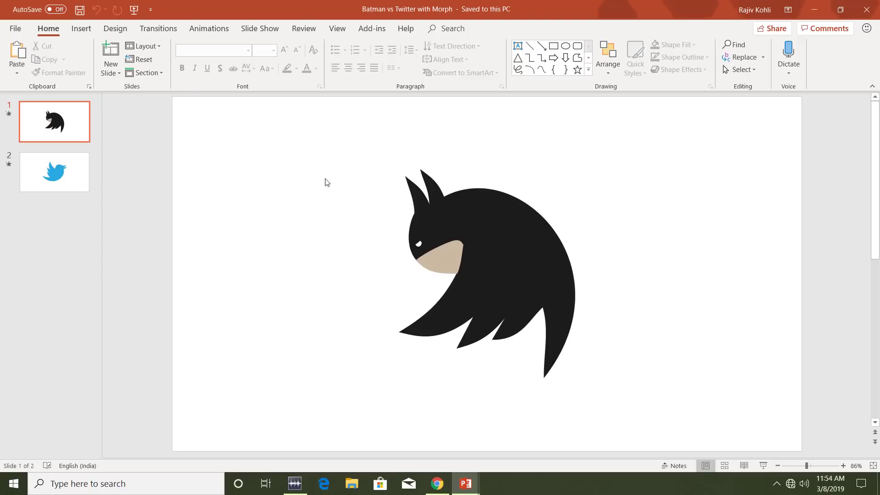
- Set the mouse-over action of the invisible circle around Batman on slide 1 to hyperlink to Next Slide
{"action": "left_click", "coordinate": [467, 166]}
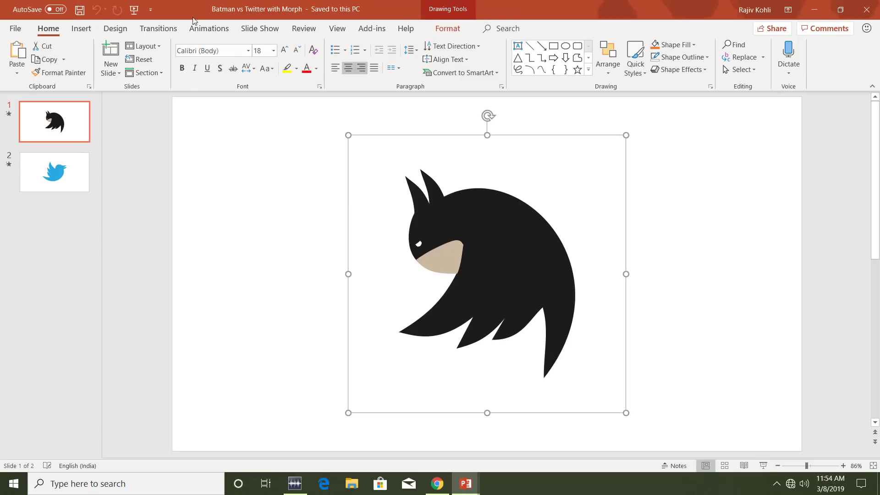
{"action": "left_click", "coordinate": [81, 29]}
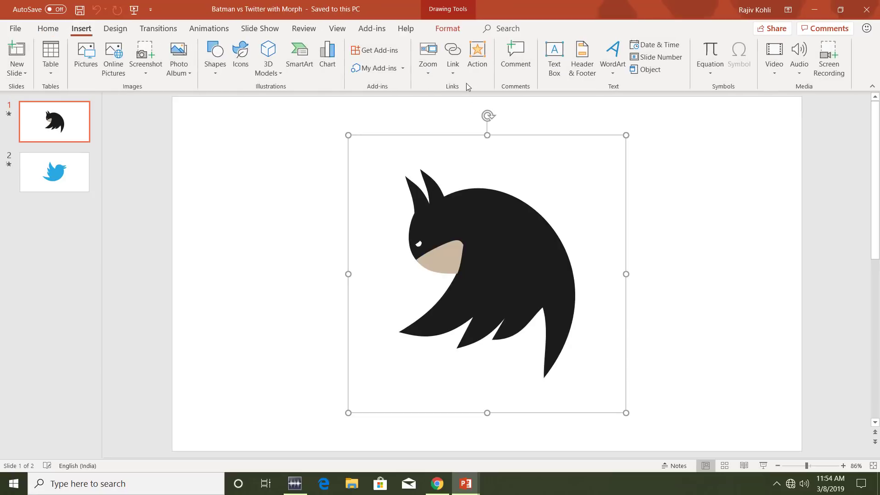
{"action": "left_click", "coordinate": [477, 58]}
{"action": "left_click", "coordinate": [402, 147]}
{"action": "left_click", "coordinate": [385, 190]}
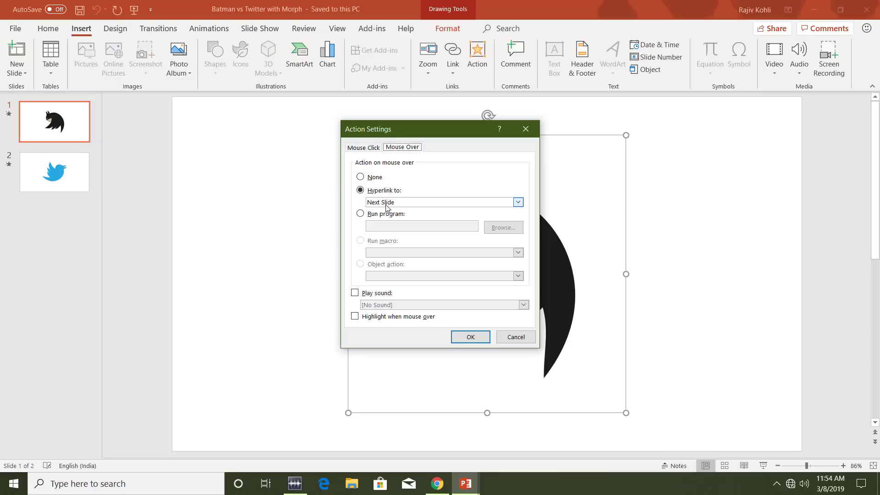
{"action": "left_click", "coordinate": [470, 337]}
- Set the mouse-over action of the invisible slide-sized rectangle on slide 2 to hyperlink to Previous Slide
{"action": "left_click", "coordinate": [54, 171]}
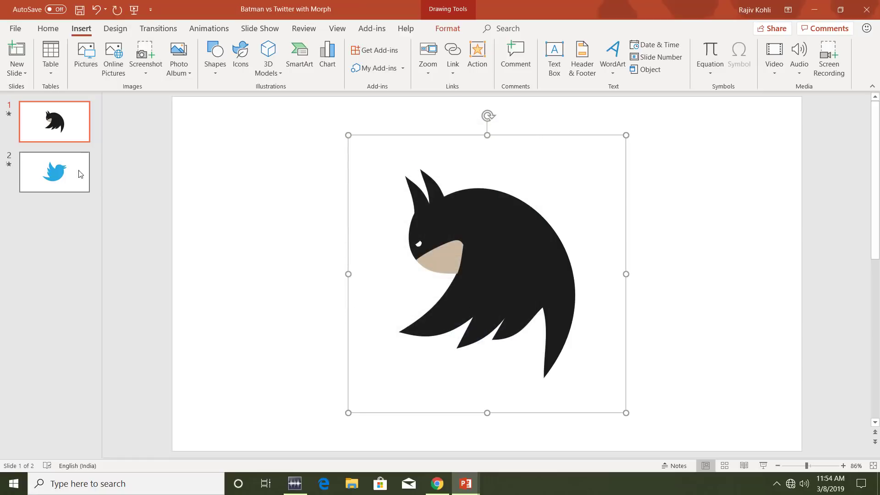
{"action": "left_click", "coordinate": [487, 166]}
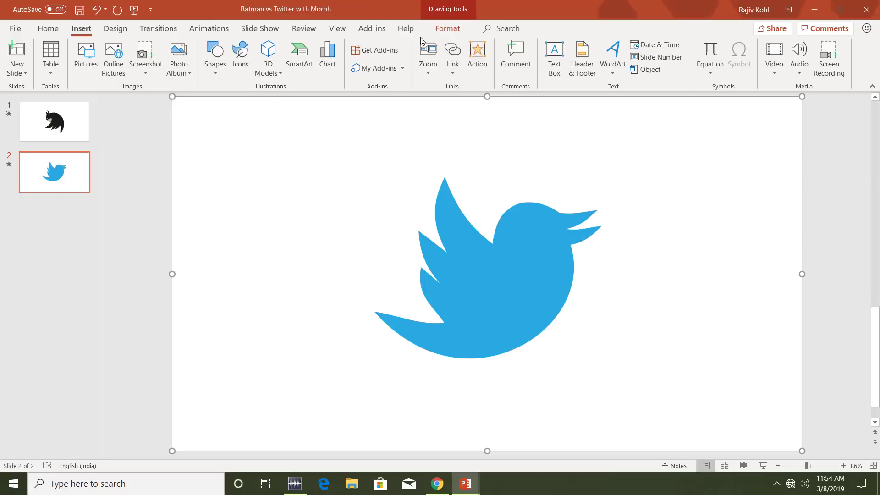
{"action": "left_click", "coordinate": [554, 60]}
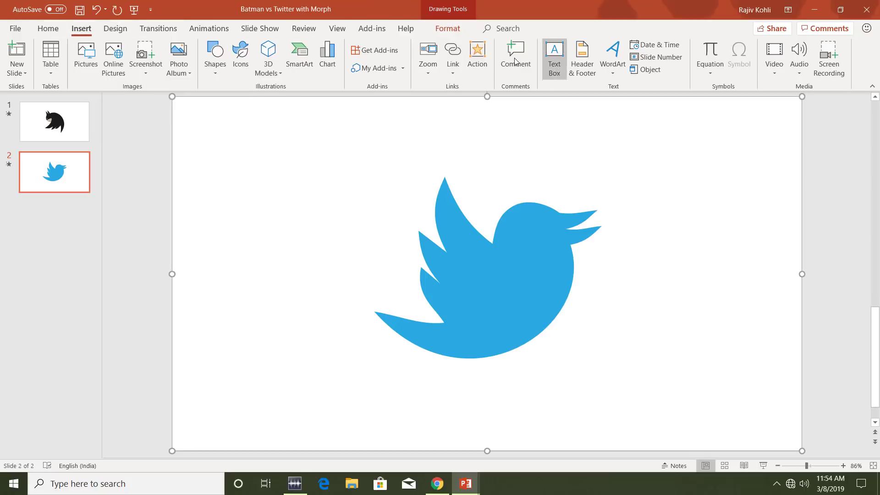
{"action": "left_click", "coordinate": [477, 58]}
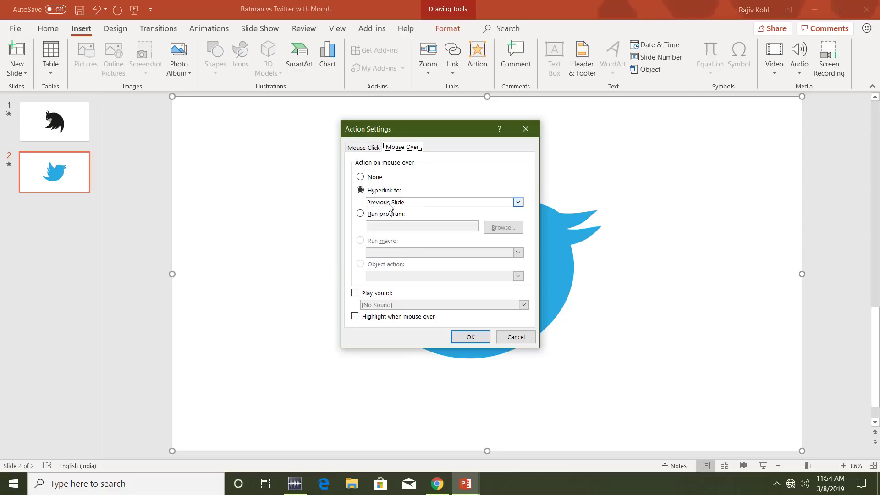
{"action": "left_click", "coordinate": [471, 337]}
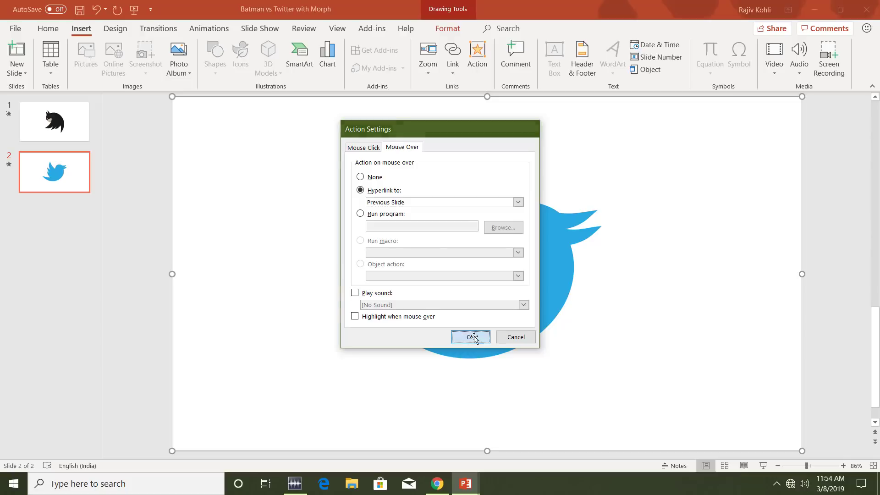
- Check the transition settings of slide 2, and switch to the "Batman vs Twitter without Morph" presentation
{"action": "left_click", "coordinate": [158, 29]}
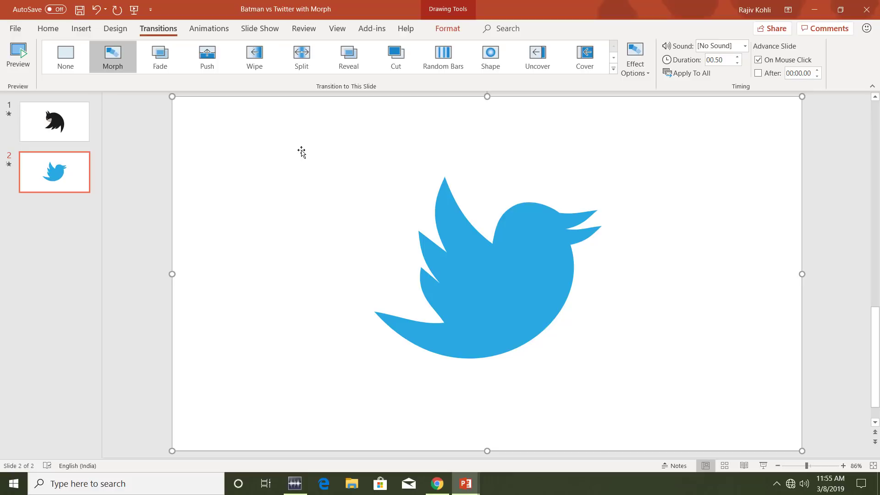
{"action": "key", "text": "ctrl+w"}
{"action": "left_click", "coordinate": [440, 256]}
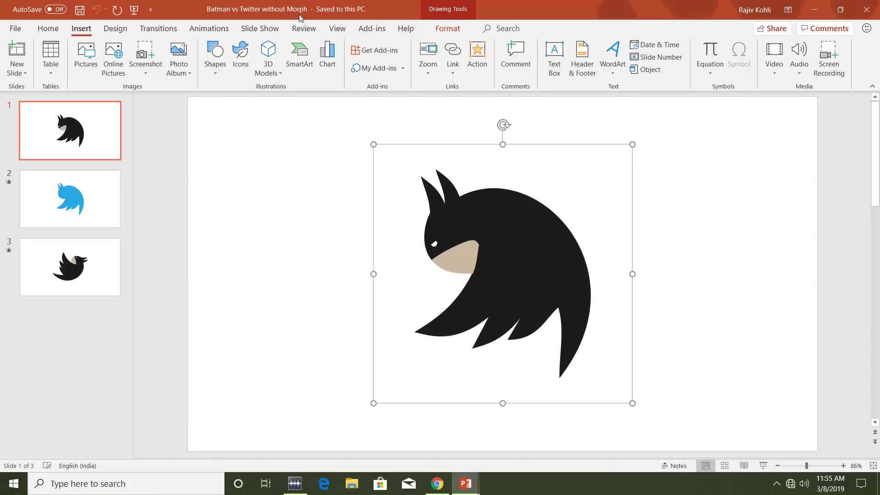
- Play the version without Morph from slide 1, test its changes between Batman and the Twitter bird, and exit the show
{"action": "left_click", "coordinate": [764, 466]}
{"action": "left_click", "coordinate": [685, 167]}
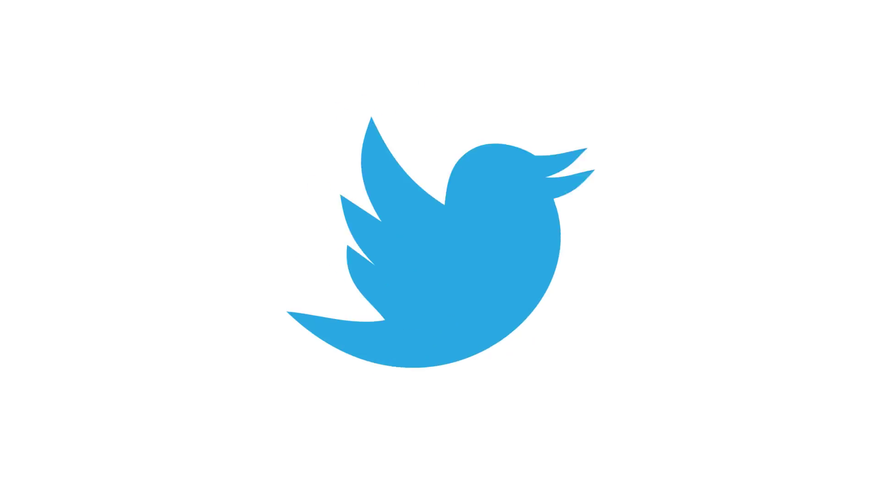
{"action": "left_click", "coordinate": [784, 210]}
{"action": "key", "text": "Left"}
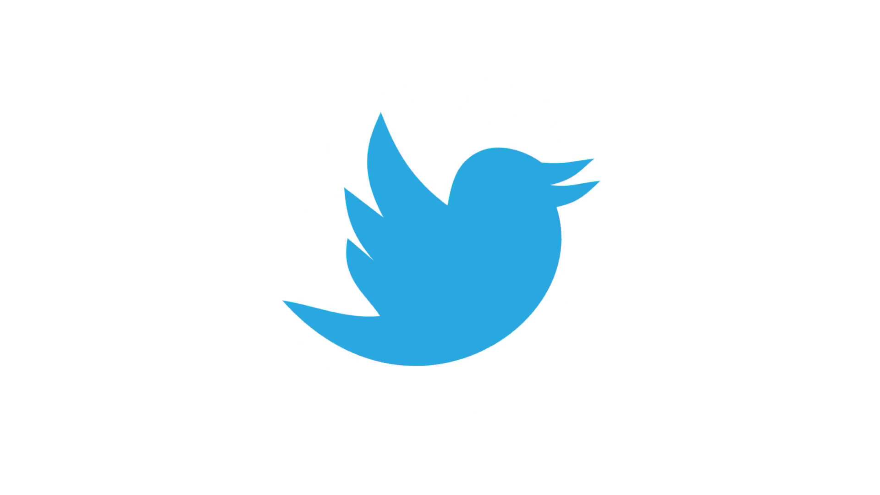
{"action": "key", "text": "Right"}
{"action": "key", "text": "Left"}
{"action": "key", "text": "Right"}
{"action": "key", "text": "Left"}
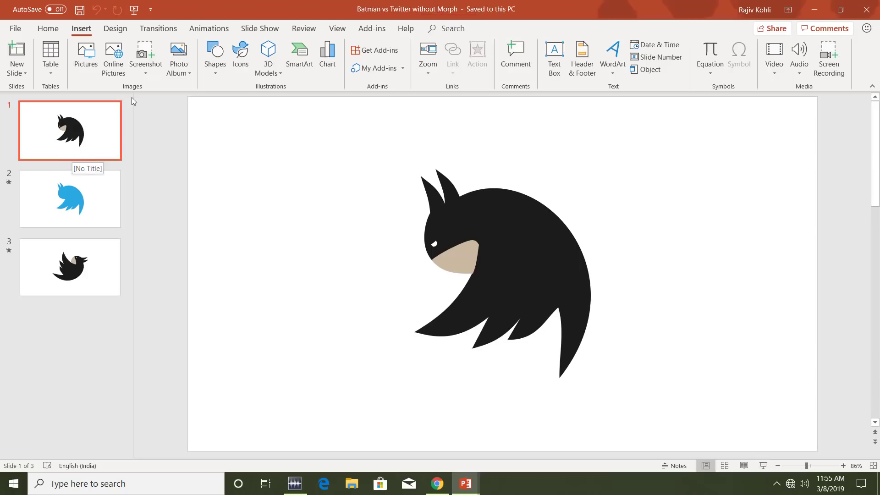
- Review the list of custom shows defined in the presentation without changing it
{"action": "left_click", "coordinate": [267, 28]}
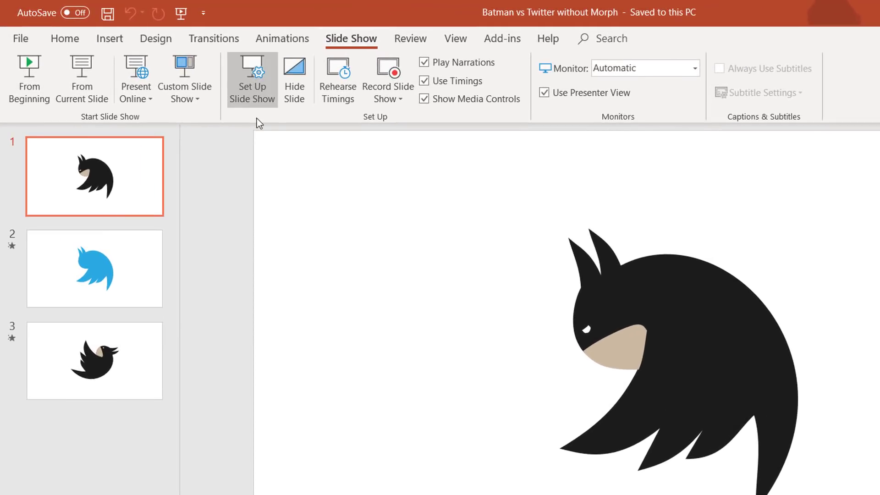
{"action": "left_click", "coordinate": [180, 88]}
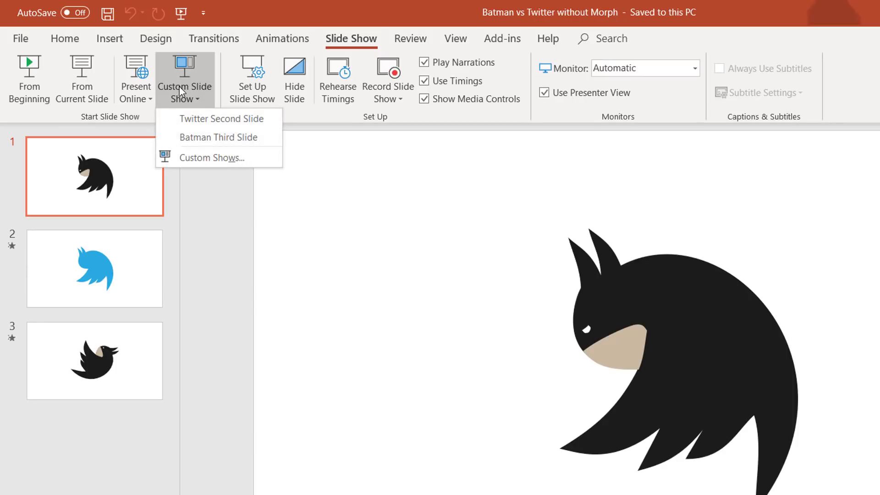
{"action": "left_click", "coordinate": [192, 158]}
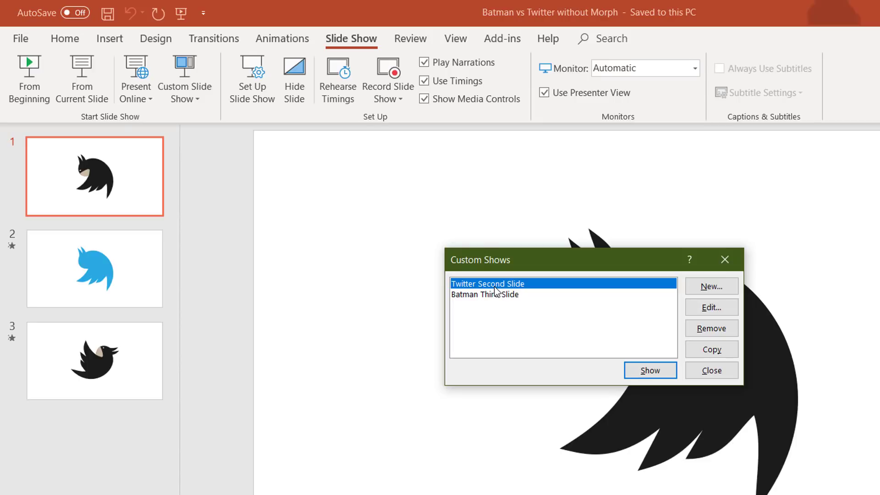
{"action": "left_click", "coordinate": [473, 296]}
{"action": "left_click", "coordinate": [711, 371]}
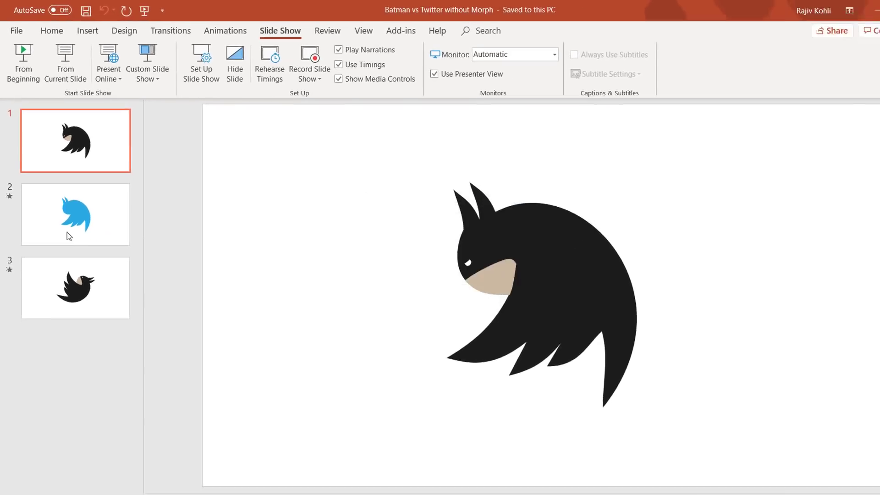
- Display the list of animations for slide 2 and check the Spin effect options of the Twitter bird group
{"action": "left_click", "coordinate": [80, 285]}
{"action": "left_click", "coordinate": [209, 29]}
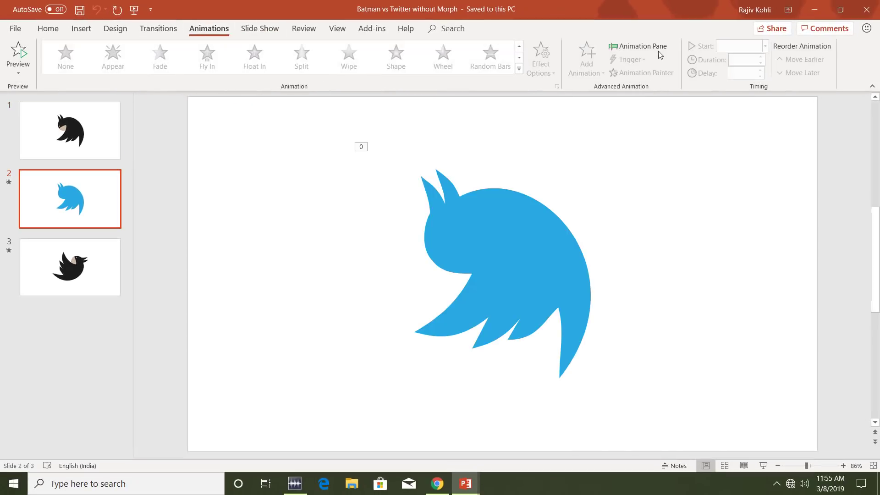
{"action": "left_click", "coordinate": [656, 49]}
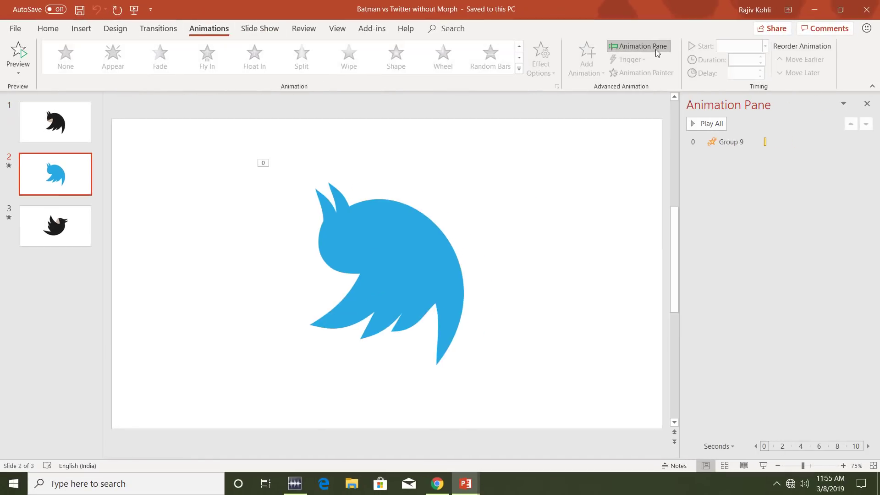
{"action": "left_click", "coordinate": [361, 233]}
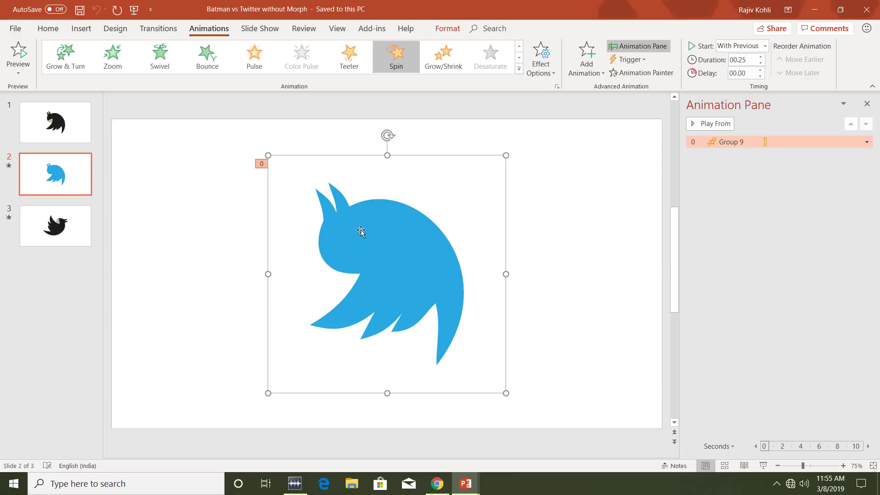
{"action": "double_click", "coordinate": [726, 143]}
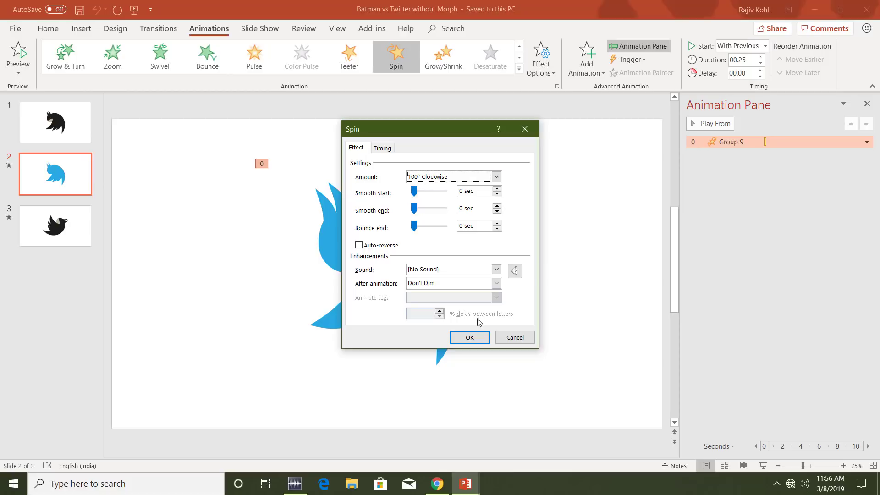
{"action": "left_click", "coordinate": [472, 337]}
- Check the Spin animation of the Batman group on slide 3, and switch to the other open "Batman vs Twitter without Morph" presentation
{"action": "scroll", "coordinate": [291, 216], "scroll_direction": "down", "scroll_amount": 1}
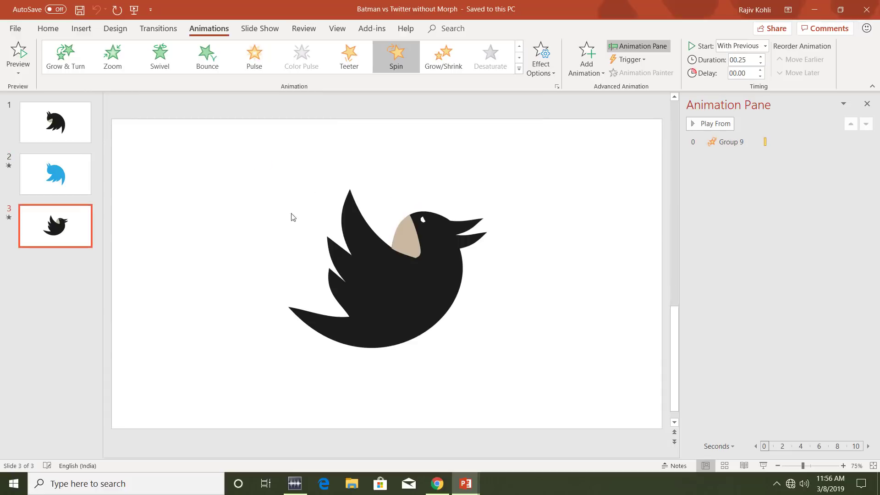
{"action": "left_click", "coordinate": [734, 142]}
{"action": "double_click", "coordinate": [734, 142]}
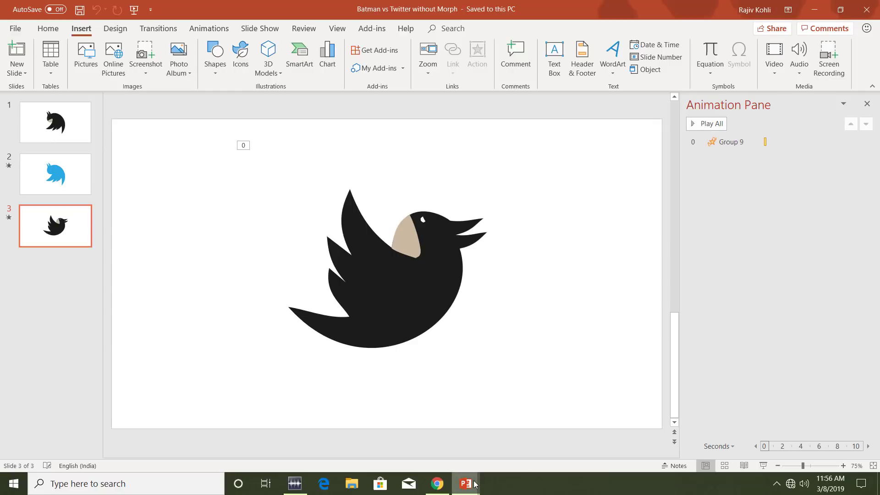
{"action": "mouse_move", "coordinate": [475, 482]}
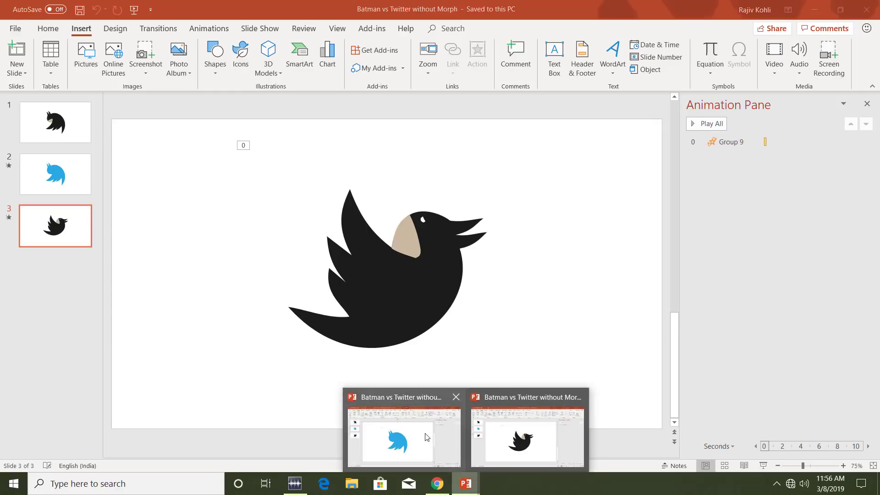
{"action": "left_click", "coordinate": [427, 437]}
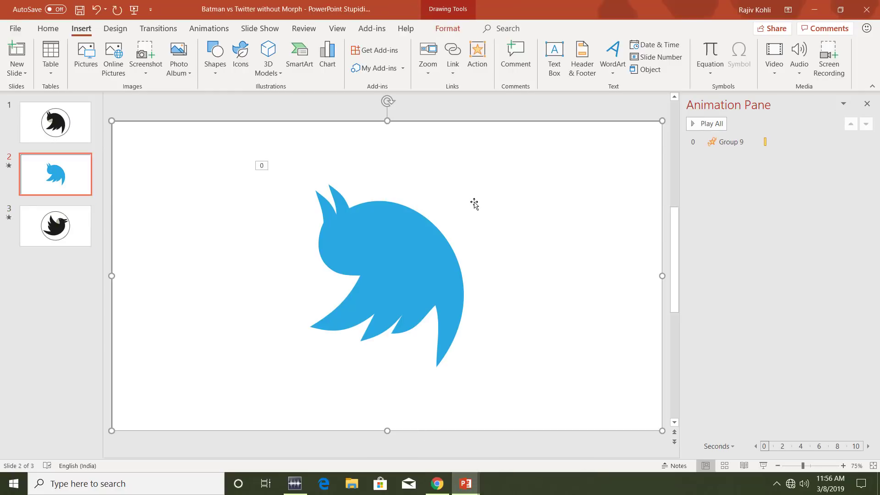
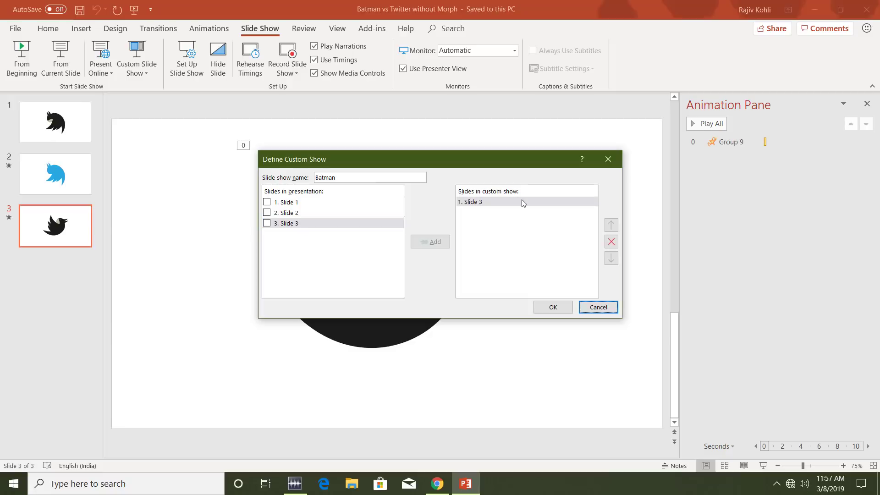
- Save the custom show named Batman containing Slide 3, and remove the custom shows Batman and Twitter
{"action": "left_click", "coordinate": [558, 307]}
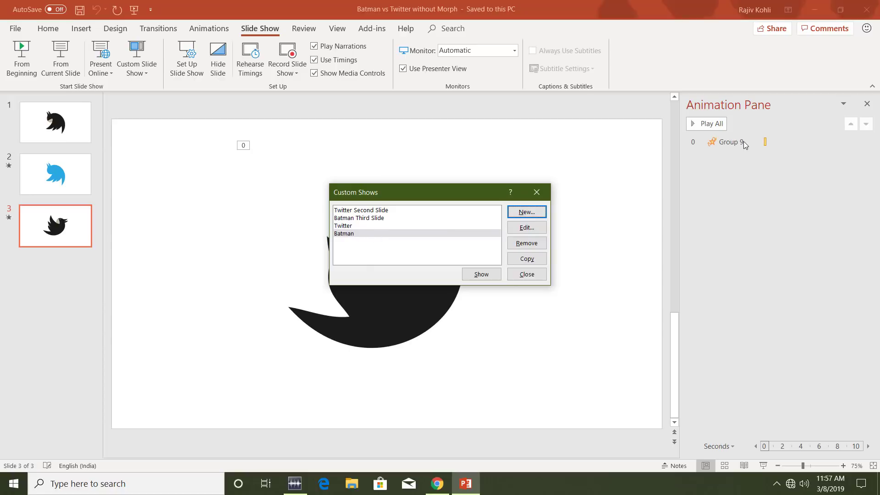
{"action": "left_click", "coordinate": [530, 244]}
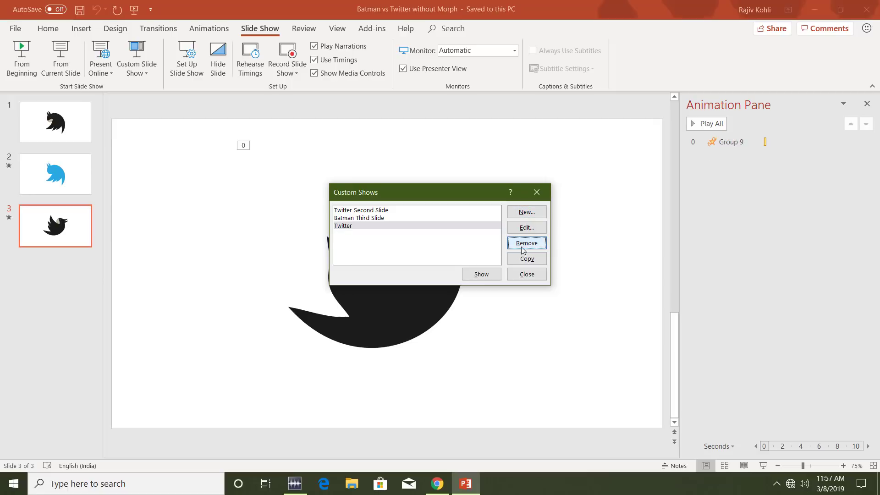
{"action": "left_click", "coordinate": [407, 225]}
{"action": "left_click", "coordinate": [527, 243]}
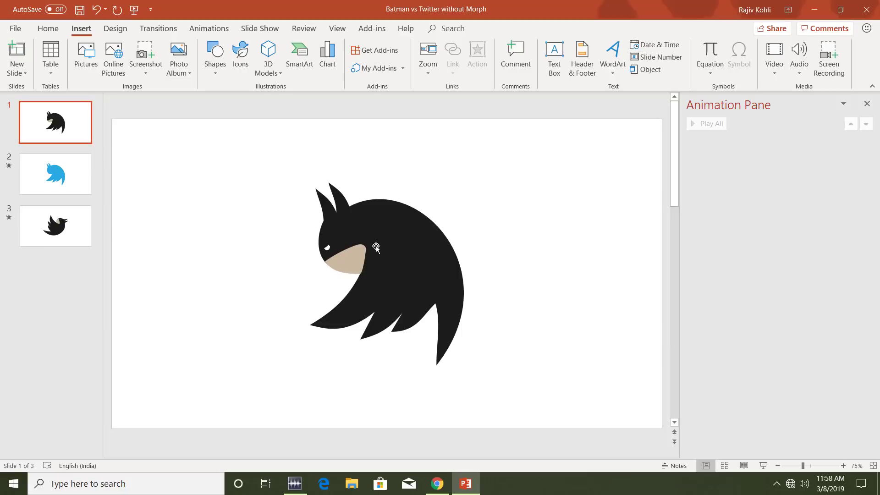
- Set the mouse-over action of the invisible circle on slide 1 to the custom show Twitter Second Slide with Show and return
{"action": "left_click", "coordinate": [408, 248]}
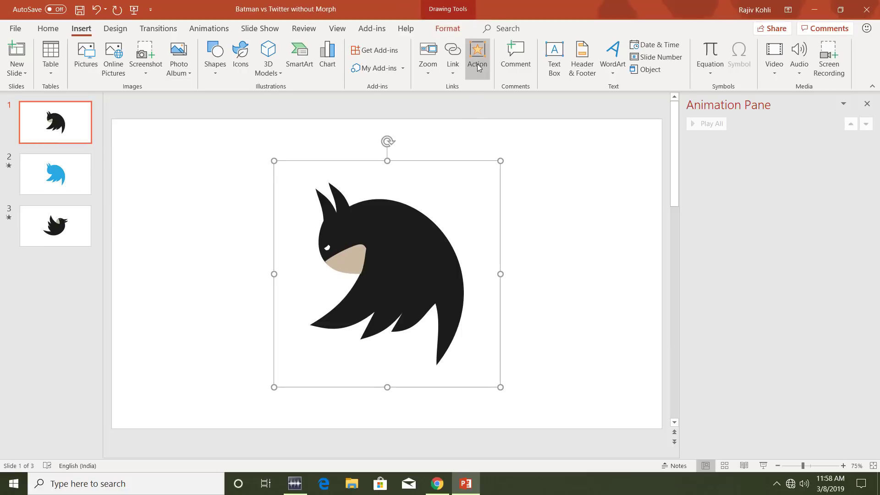
{"action": "left_click", "coordinate": [477, 57]}
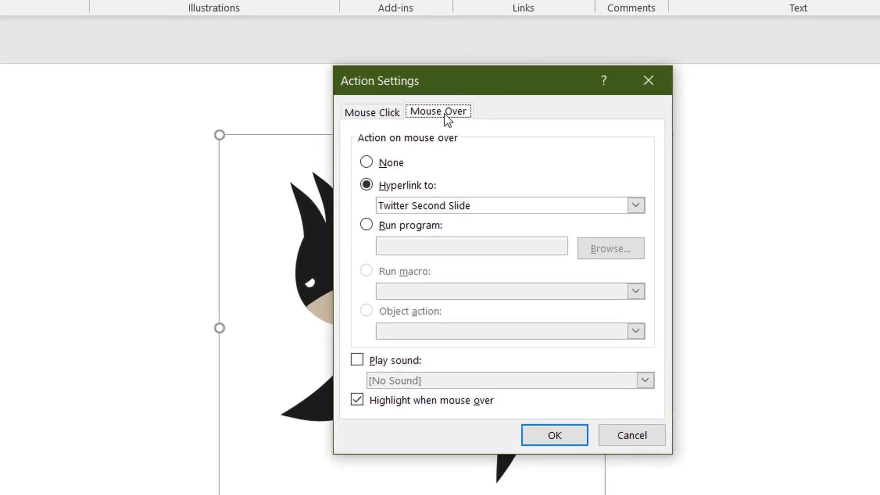
{"action": "left_click", "coordinate": [403, 206]}
{"action": "left_click", "coordinate": [436, 339]}
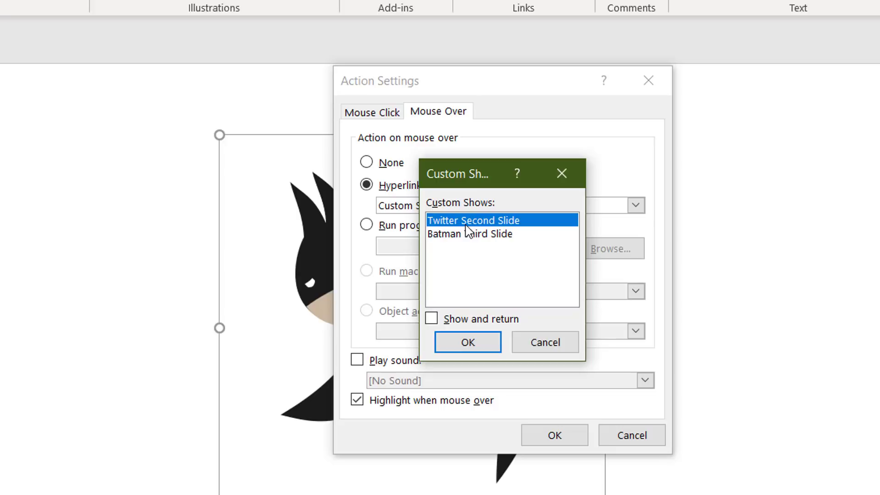
{"action": "left_click", "coordinate": [460, 323]}
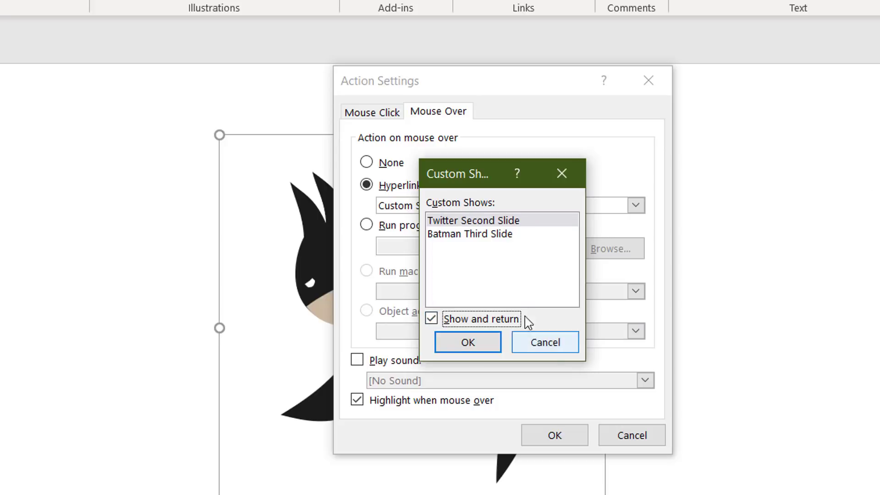
{"action": "left_click", "coordinate": [477, 344]}
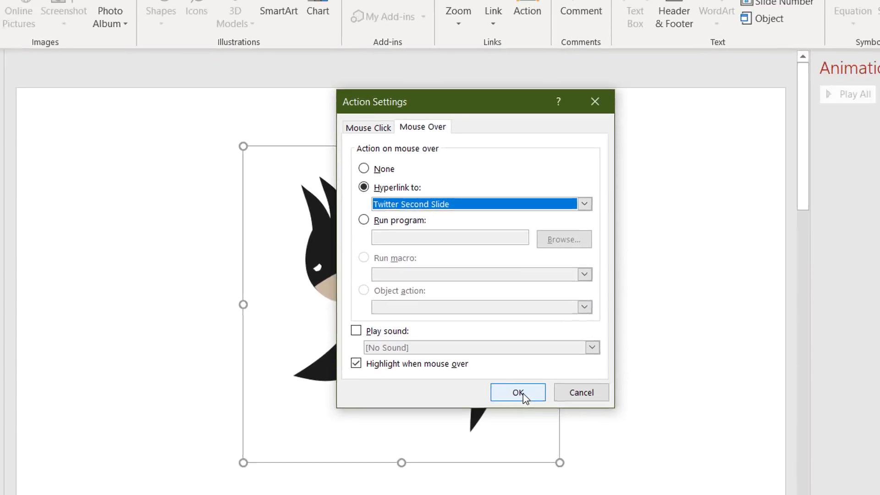
{"action": "left_click", "coordinate": [524, 393]}
- Compare the animations on slides 1, 2 and 3
{"action": "left_click", "coordinate": [56, 175]}
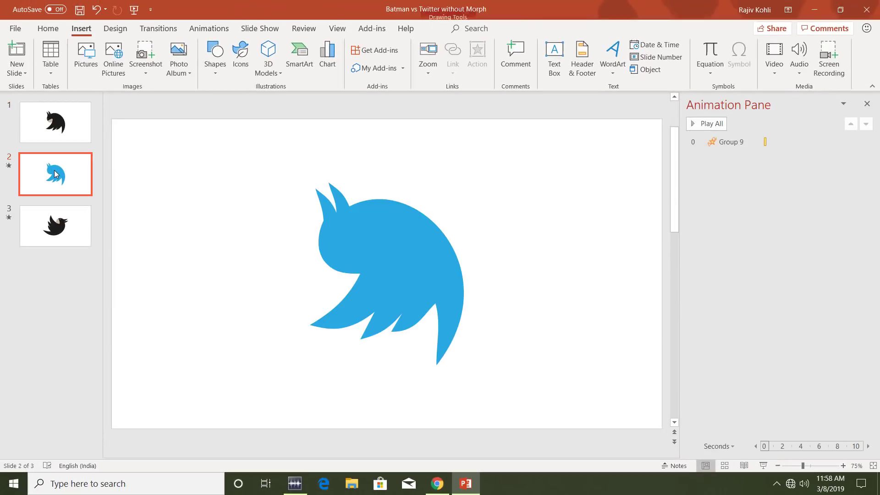
{"action": "left_click", "coordinate": [85, 118]}
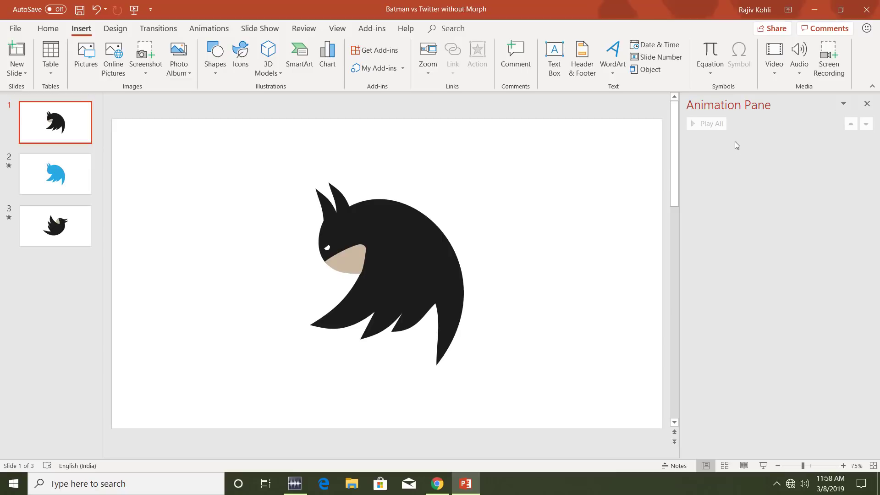
{"action": "left_click", "coordinate": [54, 175]}
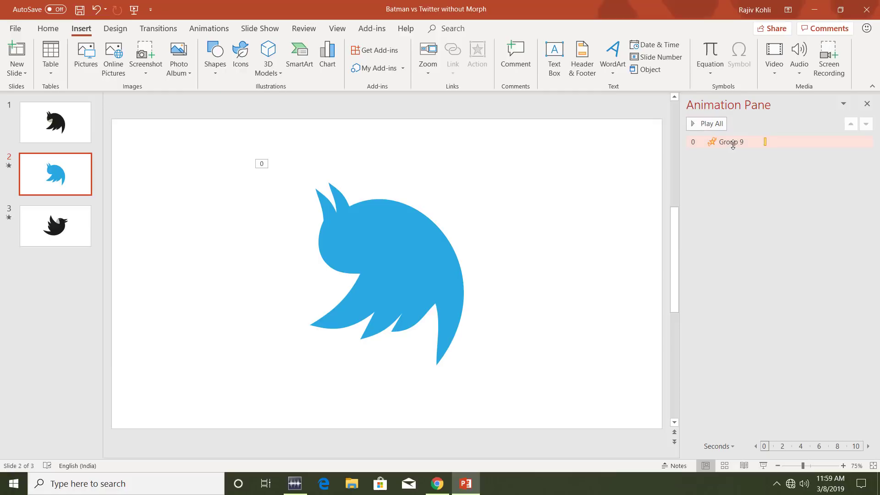
{"action": "left_click", "coordinate": [84, 233]}
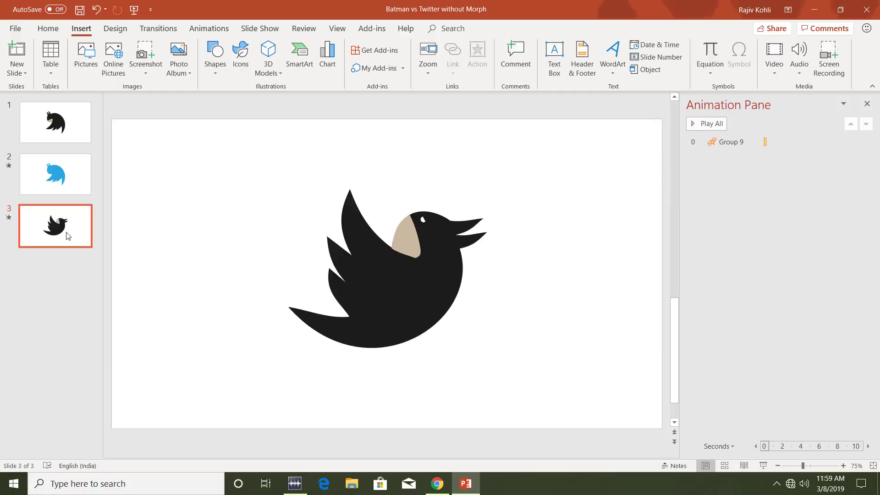
- Give the invisible slide-sized rectangle on slide 2 a gold outline, and remove the outline again
{"action": "left_click", "coordinate": [59, 189]}
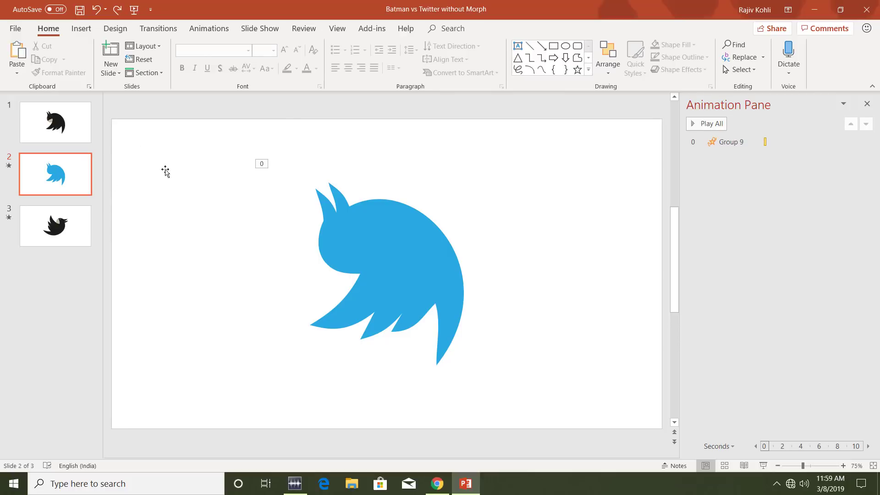
{"action": "left_click", "coordinate": [139, 138]}
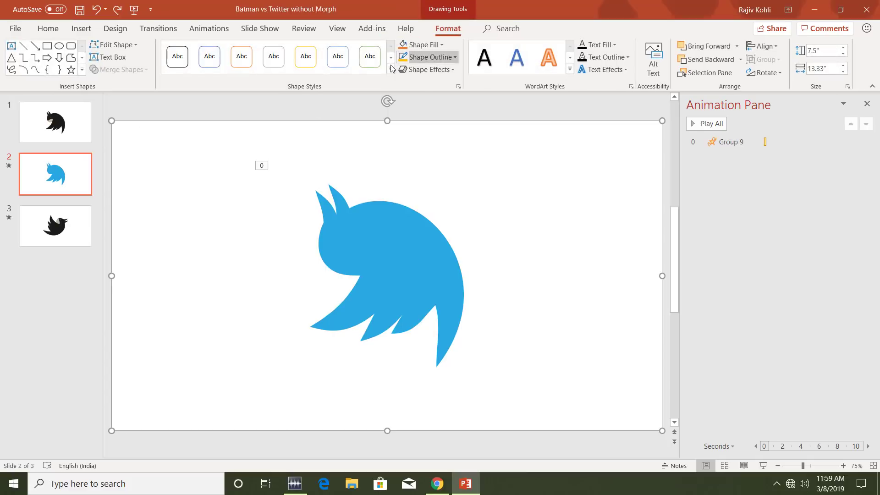
{"action": "left_click", "coordinate": [407, 58]}
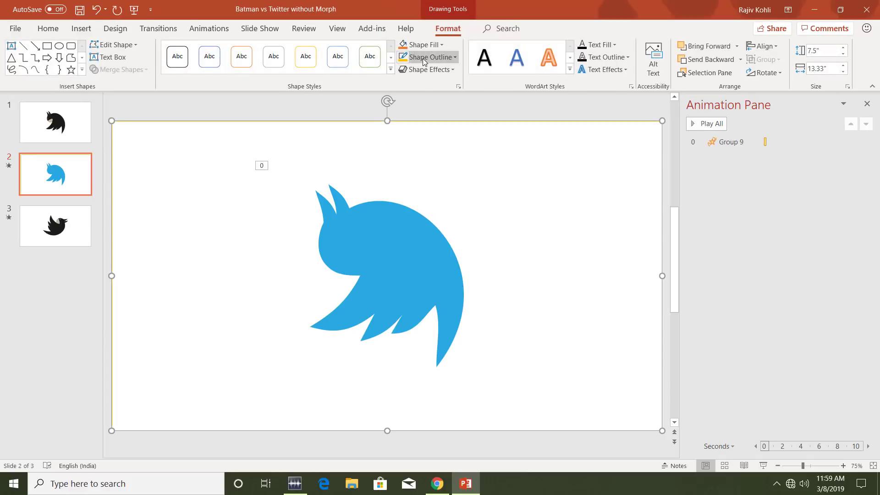
{"action": "left_click", "coordinate": [423, 61]}
{"action": "left_click", "coordinate": [423, 155]}
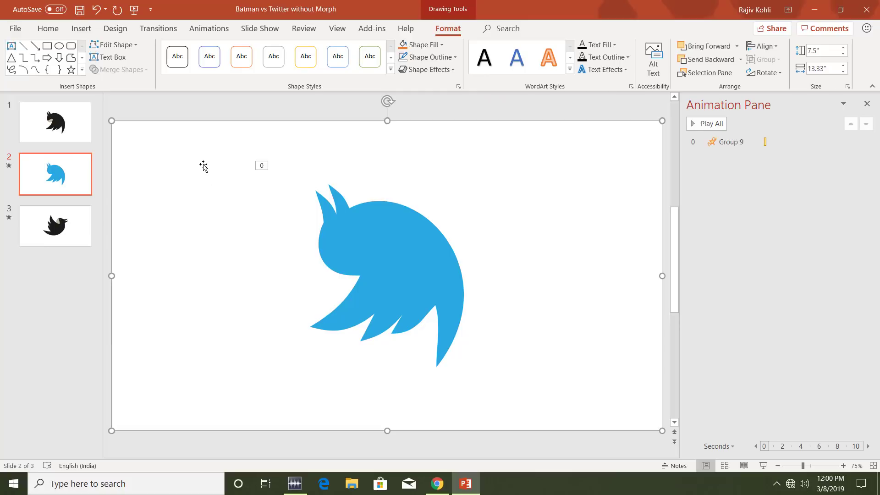
- Set the mouse-over action of the slide-sized rectangle on slide 2 to the custom show Batman Third Slide with Show and return
{"action": "left_click", "coordinate": [81, 30]}
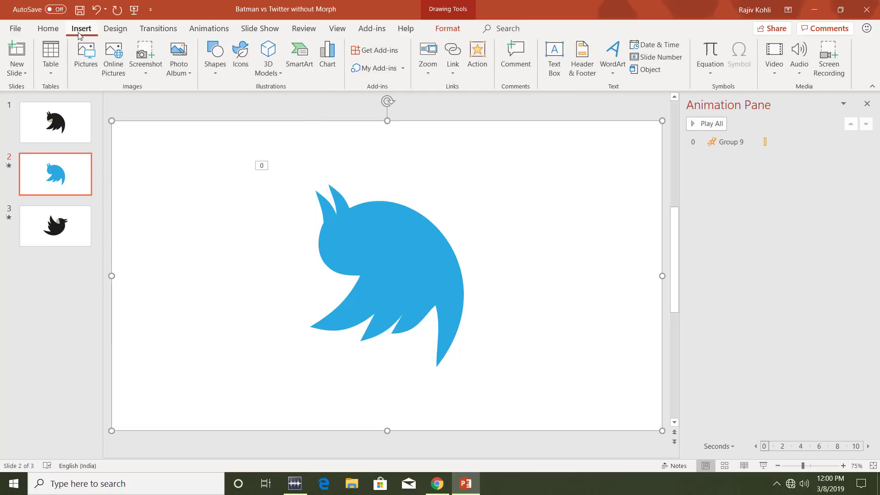
{"action": "left_click", "coordinate": [477, 56]}
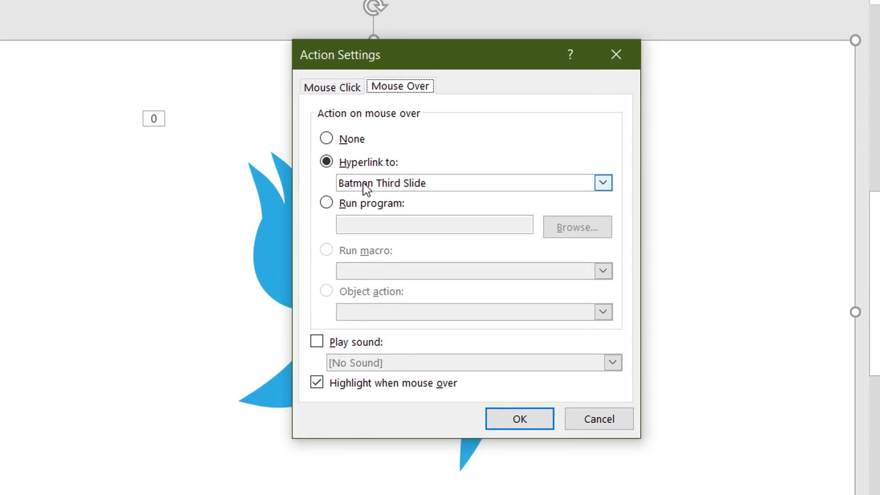
{"action": "left_click", "coordinate": [369, 190]}
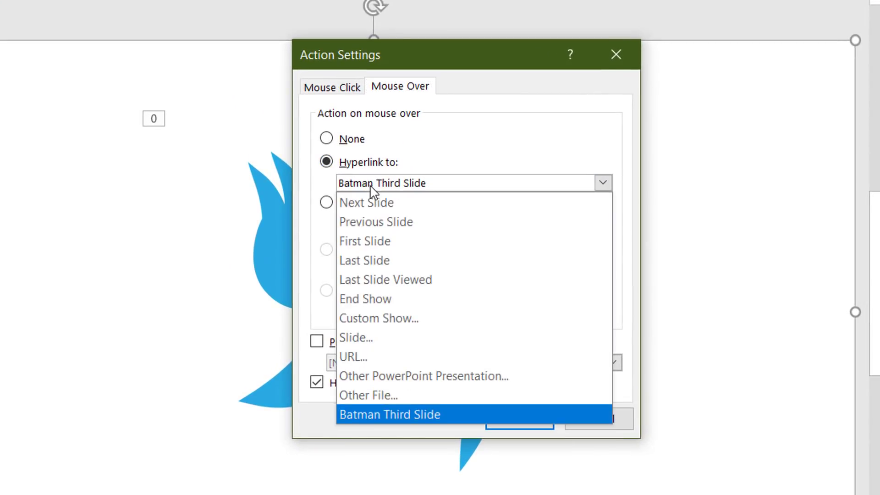
{"action": "left_click", "coordinate": [379, 318]}
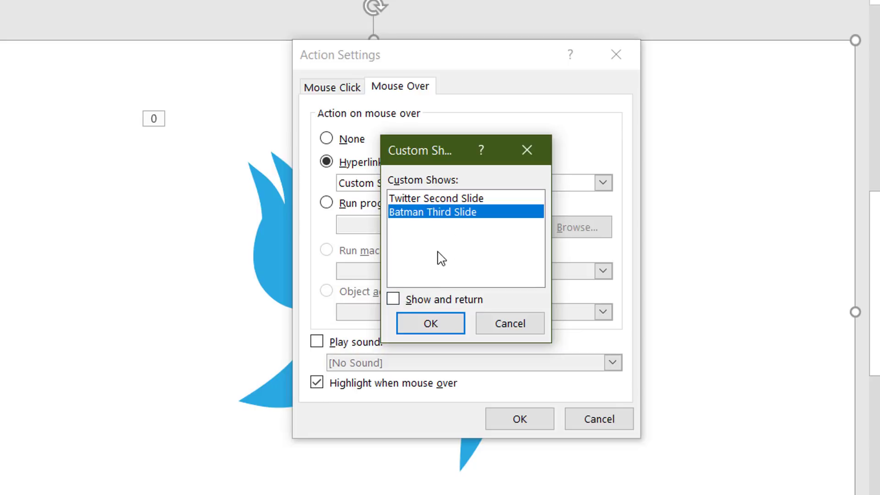
{"action": "left_click", "coordinate": [406, 303]}
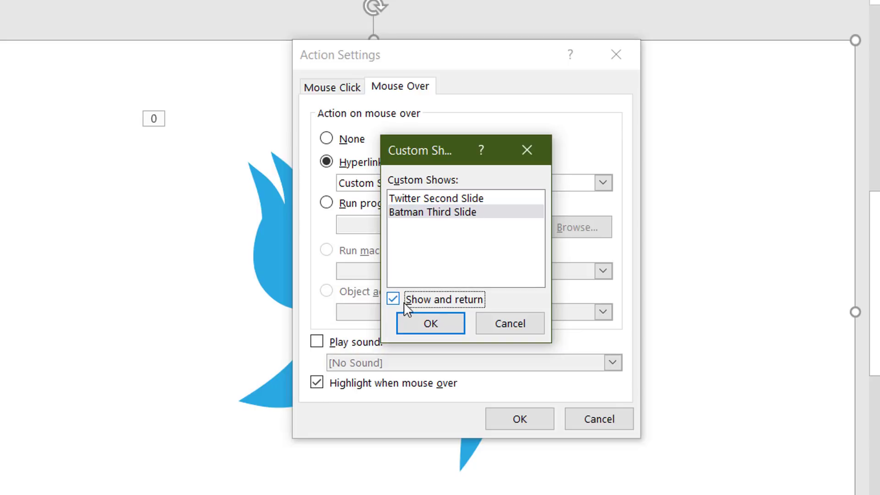
{"action": "left_click", "coordinate": [431, 329]}
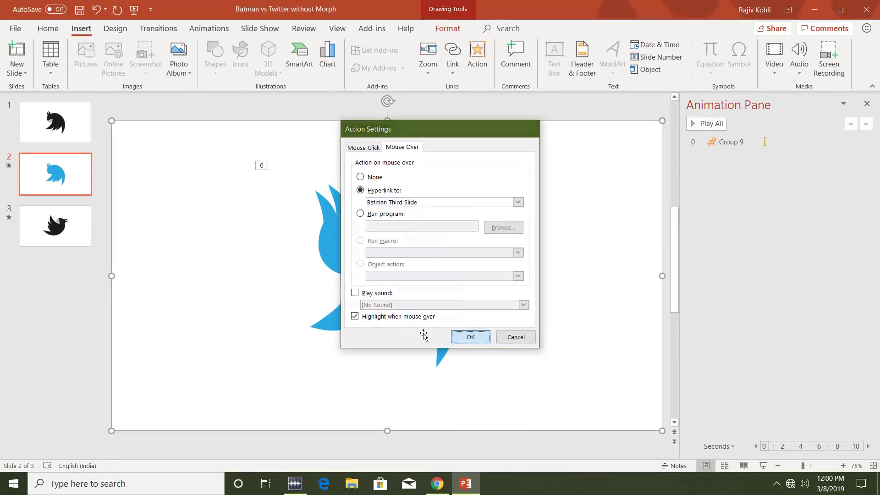
- Select the invisible circle over the bird on slide 3 and try to give it an outline
{"action": "left_click", "coordinate": [519, 418]}
{"action": "left_click", "coordinate": [59, 224]}
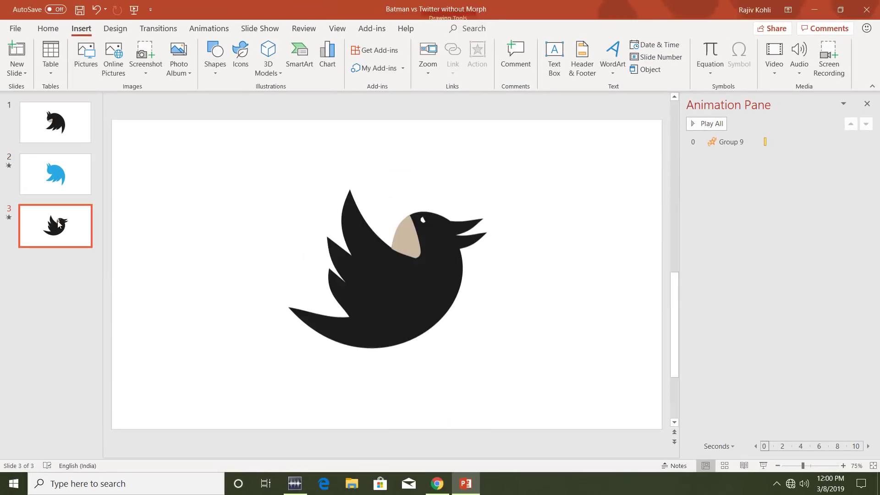
{"action": "left_click", "coordinate": [314, 212]}
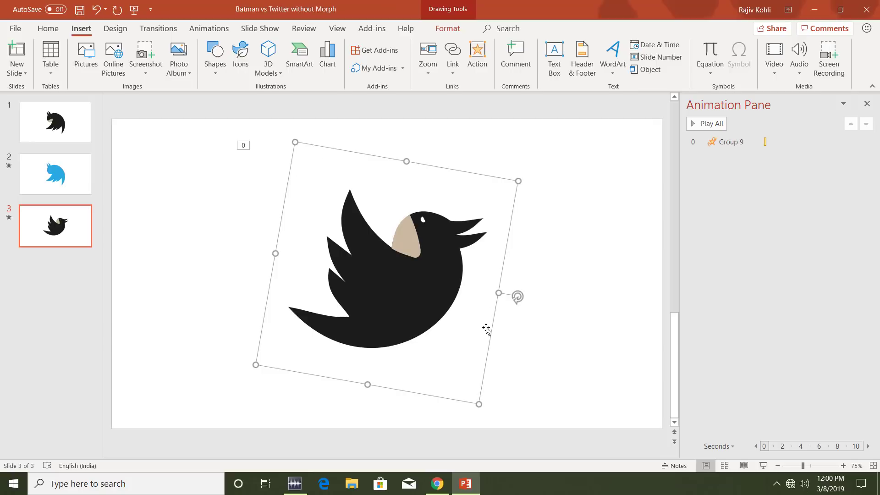
{"action": "left_click", "coordinate": [448, 29]}
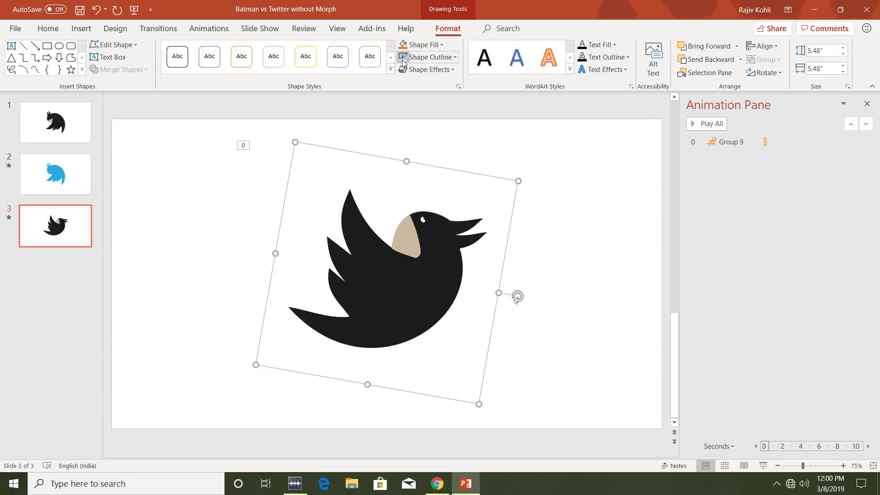
{"action": "left_click", "coordinate": [403, 60]}
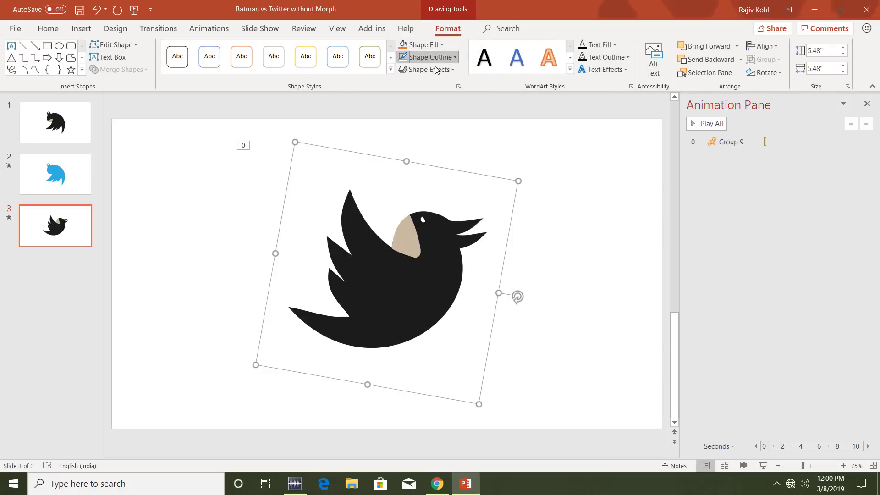
{"action": "left_click", "coordinate": [517, 5]}
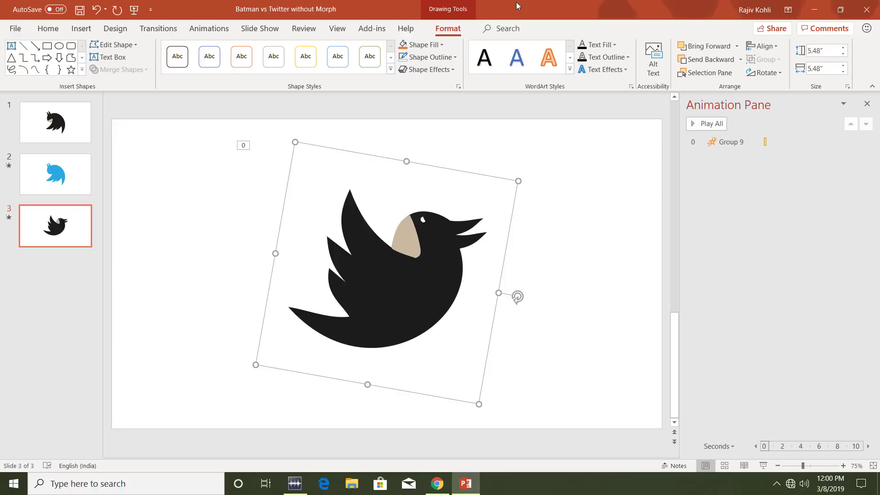
- Set the mouse-over action of the invisible circle on slide 3 to the custom show Twitter Second Slide with Show and return
{"action": "left_click", "coordinate": [78, 29]}
{"action": "left_click", "coordinate": [478, 55]}
{"action": "left_click", "coordinate": [402, 147]}
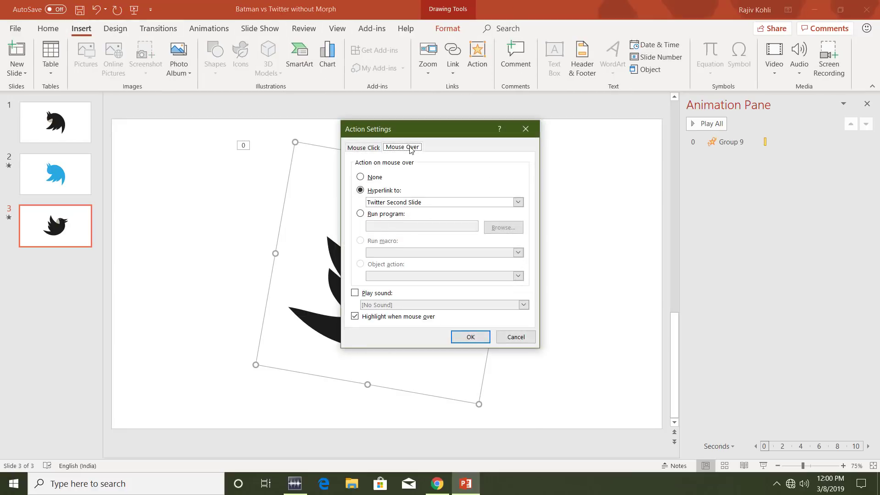
{"action": "key", "text": "Tab"}
{"action": "left_click", "coordinate": [388, 205]}
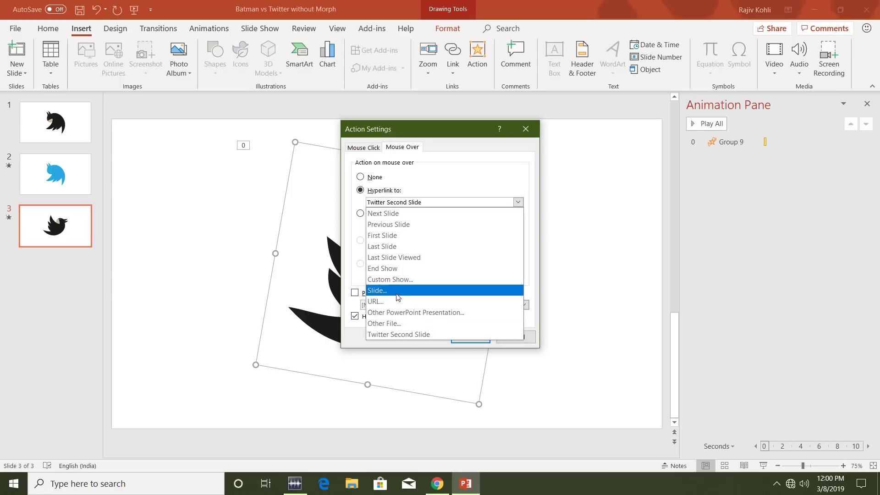
{"action": "left_click", "coordinate": [397, 284]}
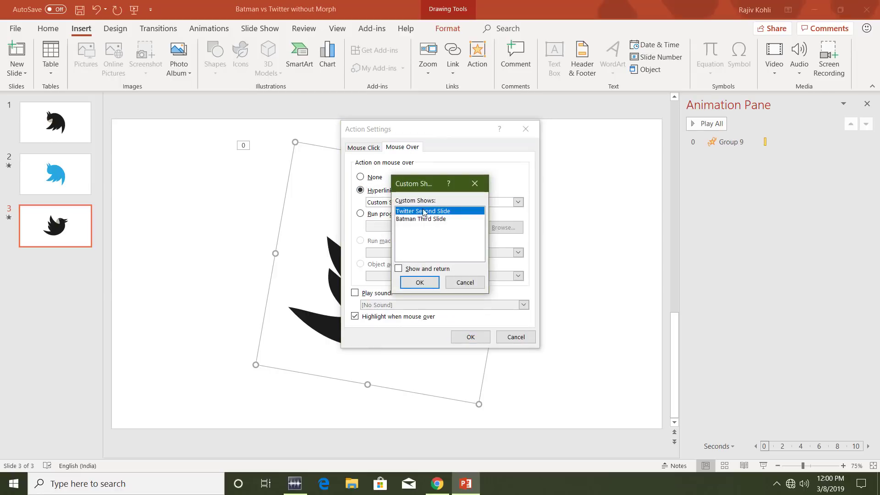
{"action": "left_click", "coordinate": [399, 270]}
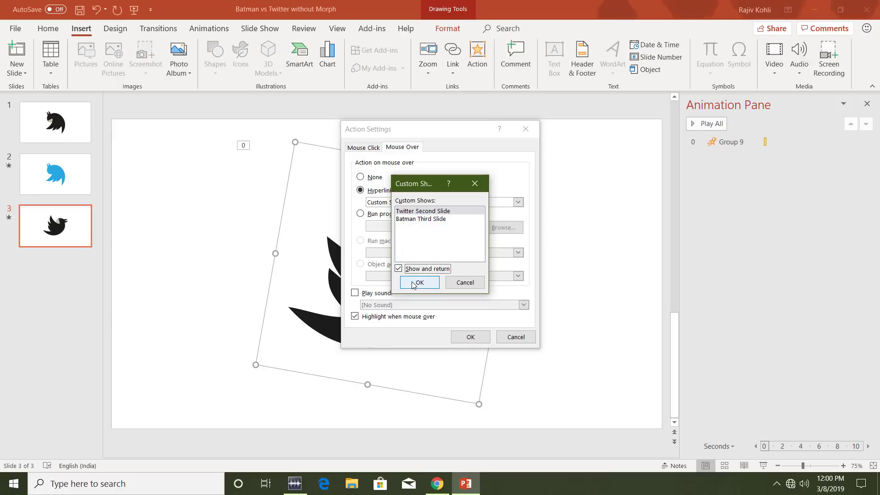
{"action": "left_click", "coordinate": [414, 284]}
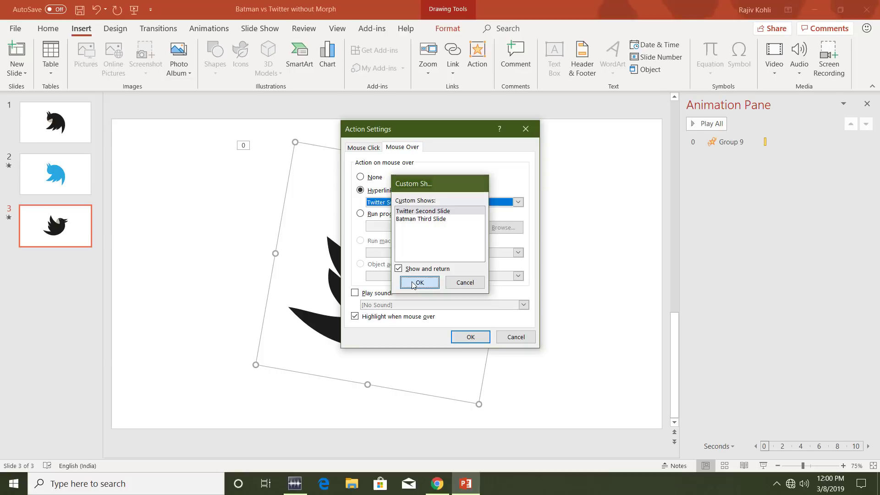
{"action": "left_click", "coordinate": [471, 337]}
- Run the slide show from slide 1 and test the mouse-over switching between Batman and the Twitter bird
{"action": "key", "text": "Home"}
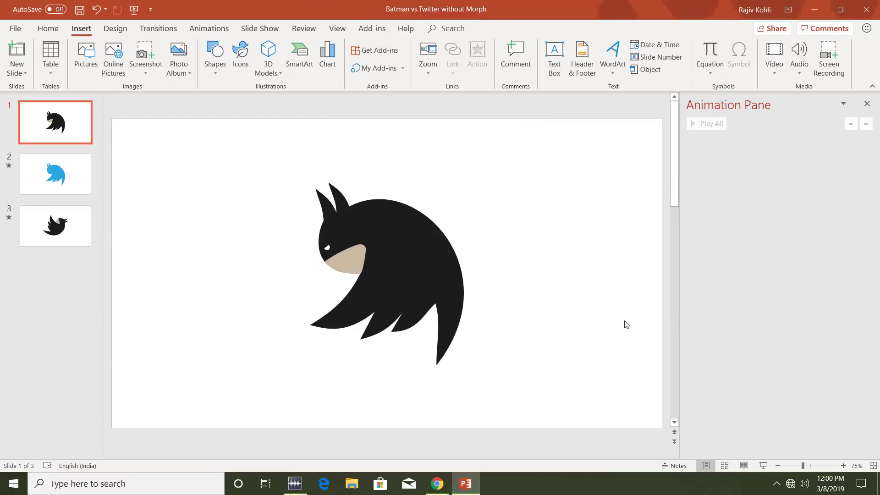
{"action": "left_click", "coordinate": [763, 465]}
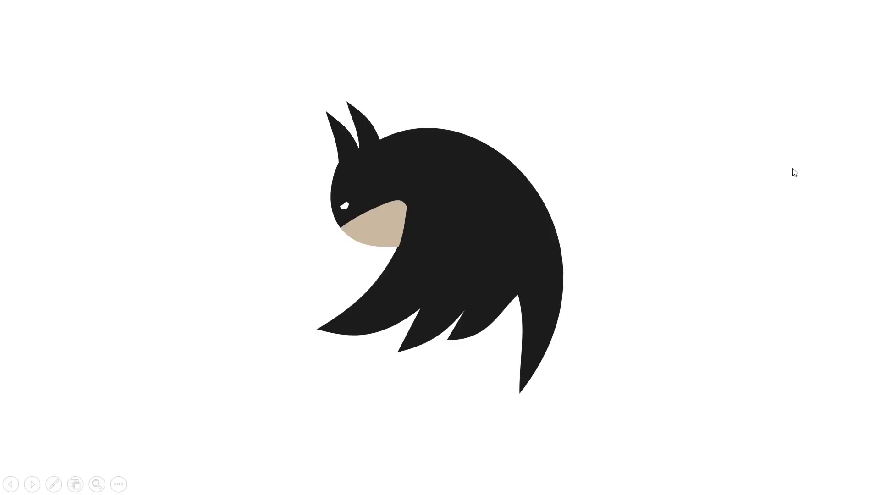
{"action": "left_click", "coordinate": [605, 175]}
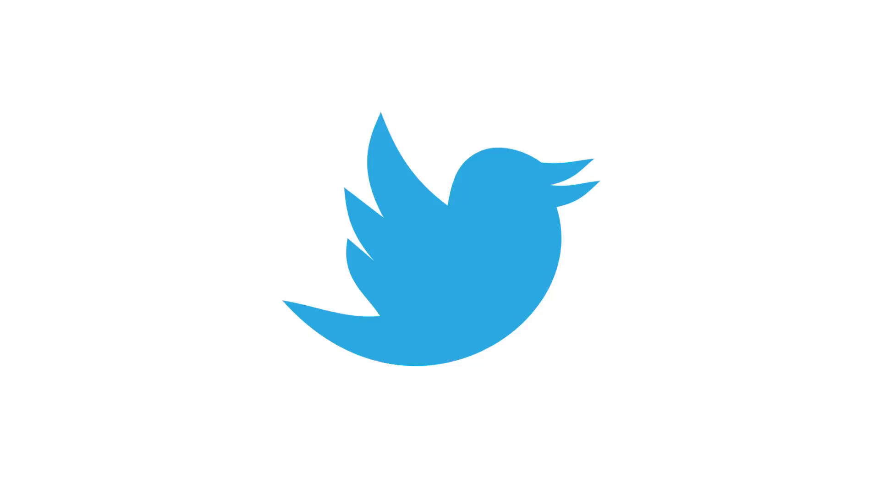
{"action": "left_click", "coordinate": [799, 217]}
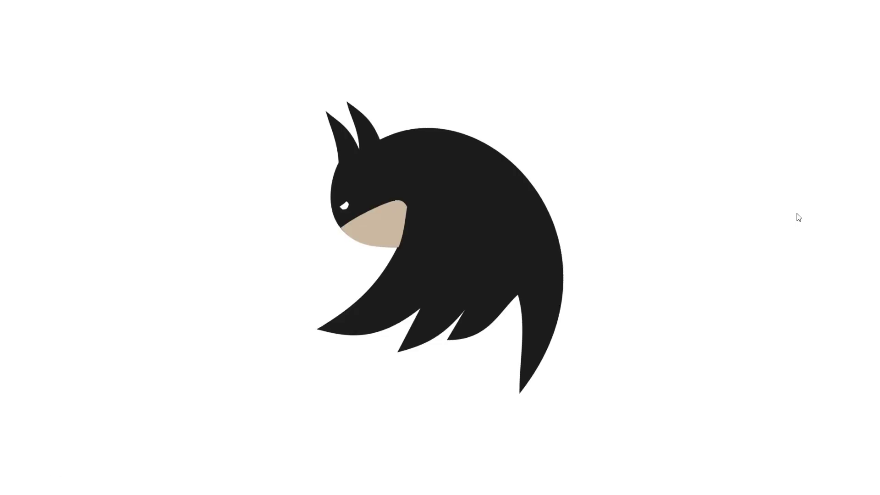
{"action": "left_click", "coordinate": [618, 204]}
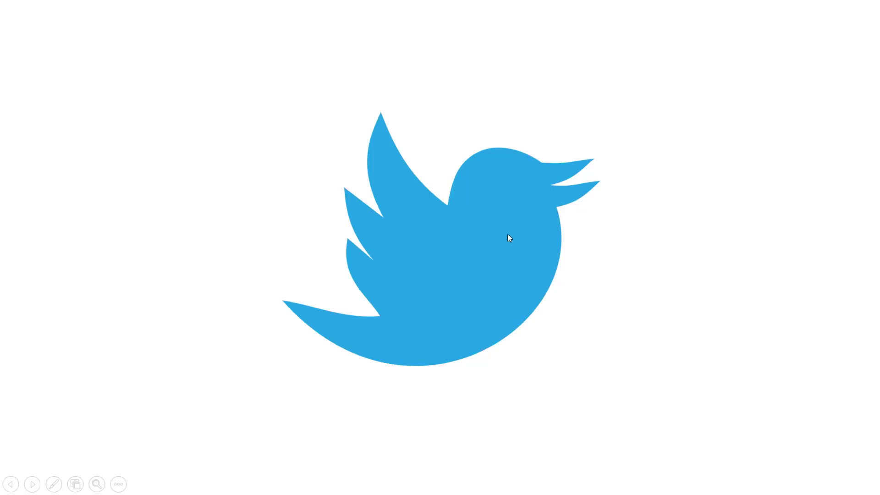
{"action": "left_click", "coordinate": [580, 240]}
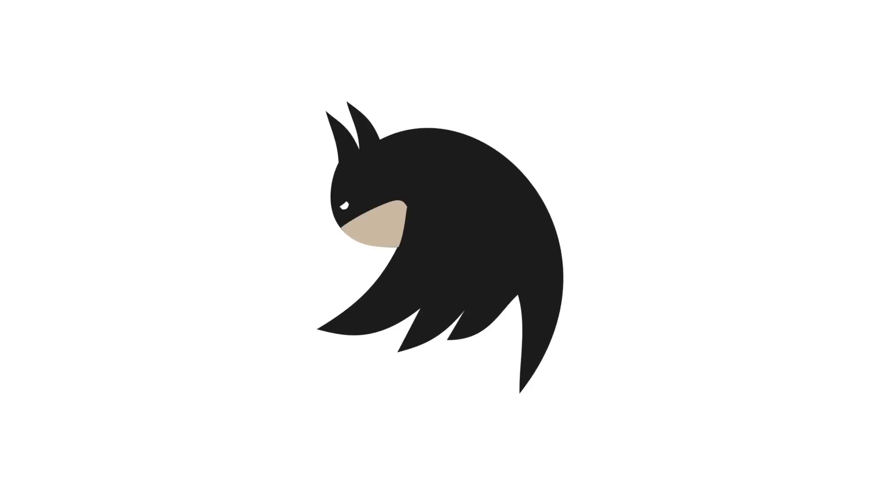